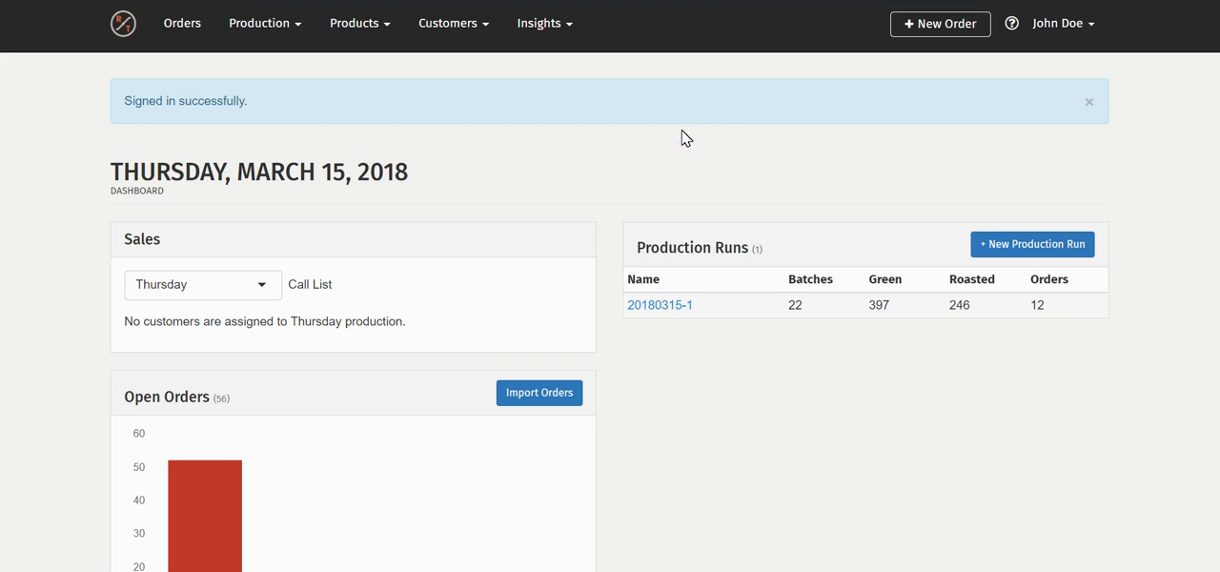
Start an import of the open orders from the dashboard
scroll(682, 133, "down", 1)
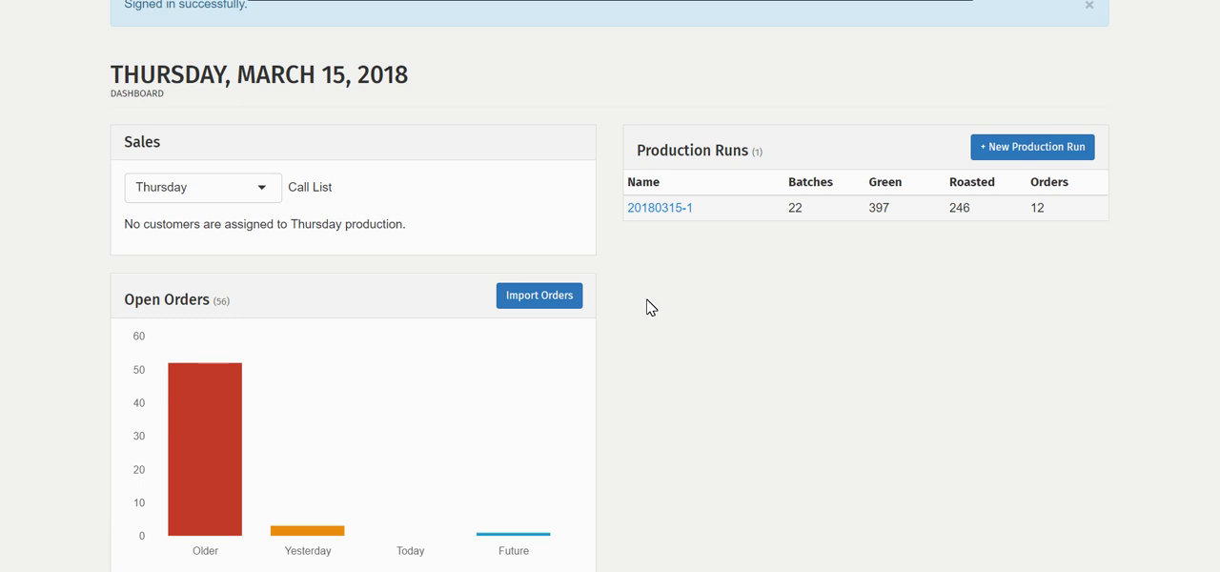
left_click(575, 298)
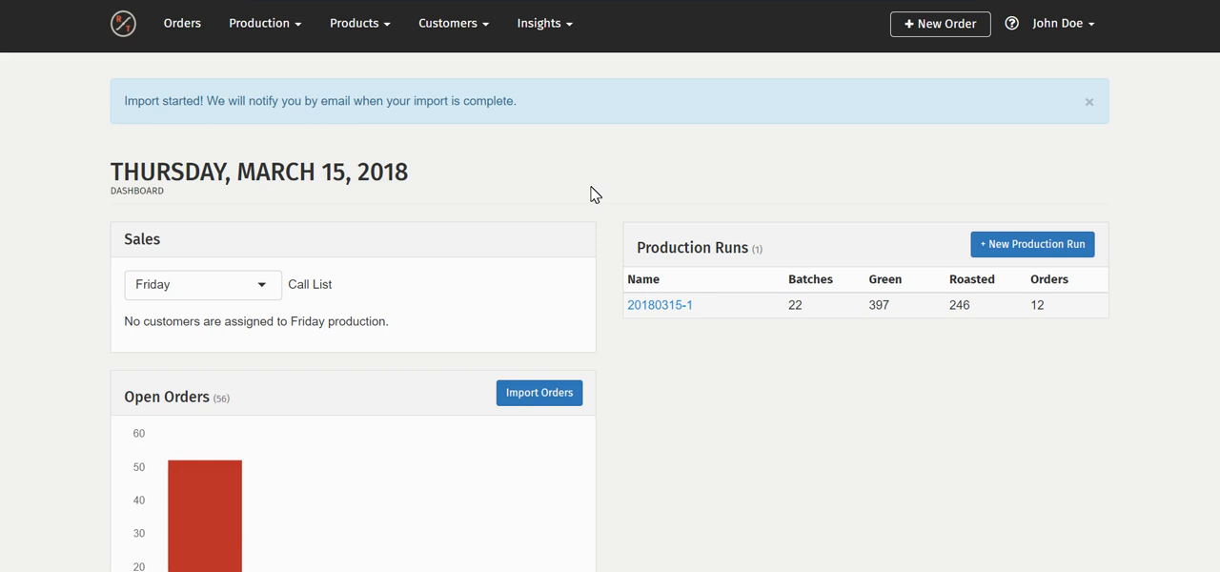
scroll(629, 229, "down", 1)
scroll(586, 337, "down", 2)
scroll(588, 394, "up", 1)
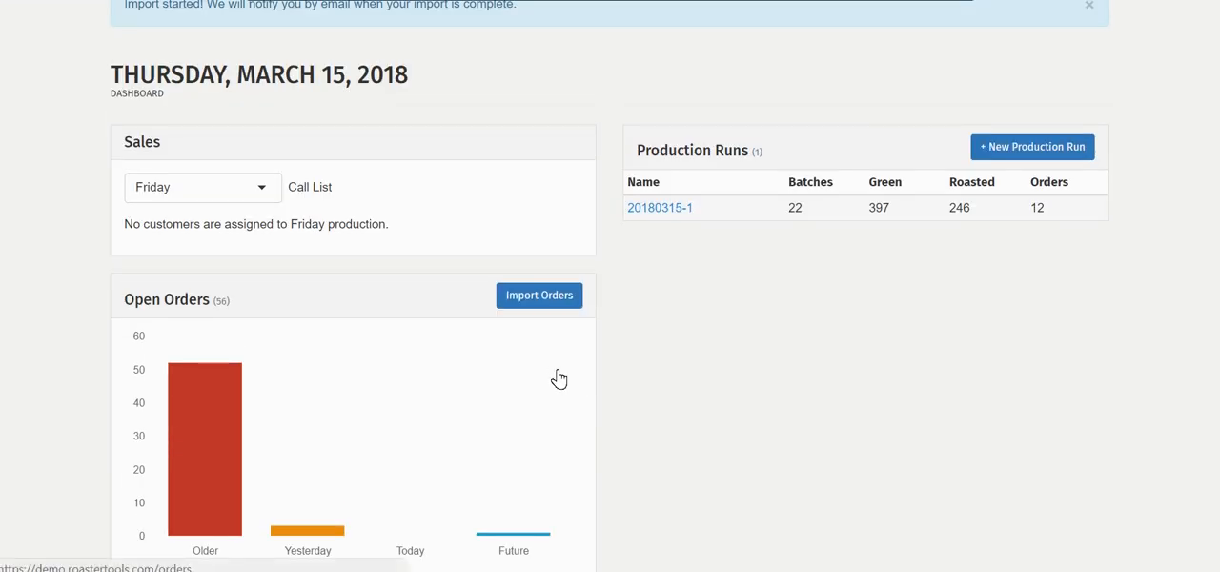
scroll(557, 381, "up", 1)
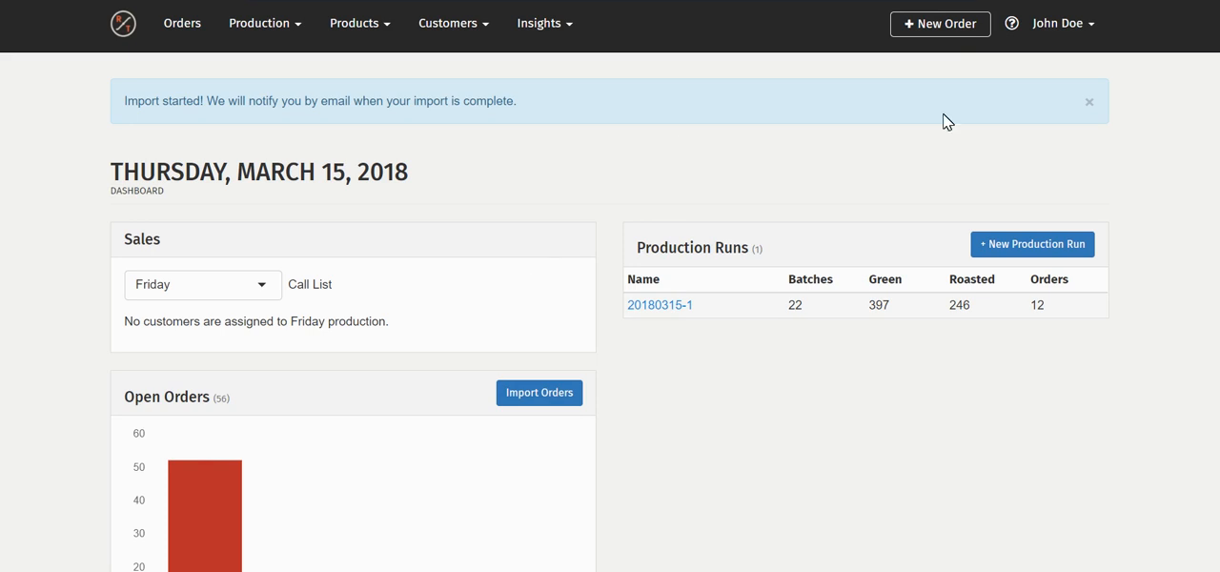
Start a new order for the customer Ghost Coffee with the payment term Prepay
left_click(899, 29)
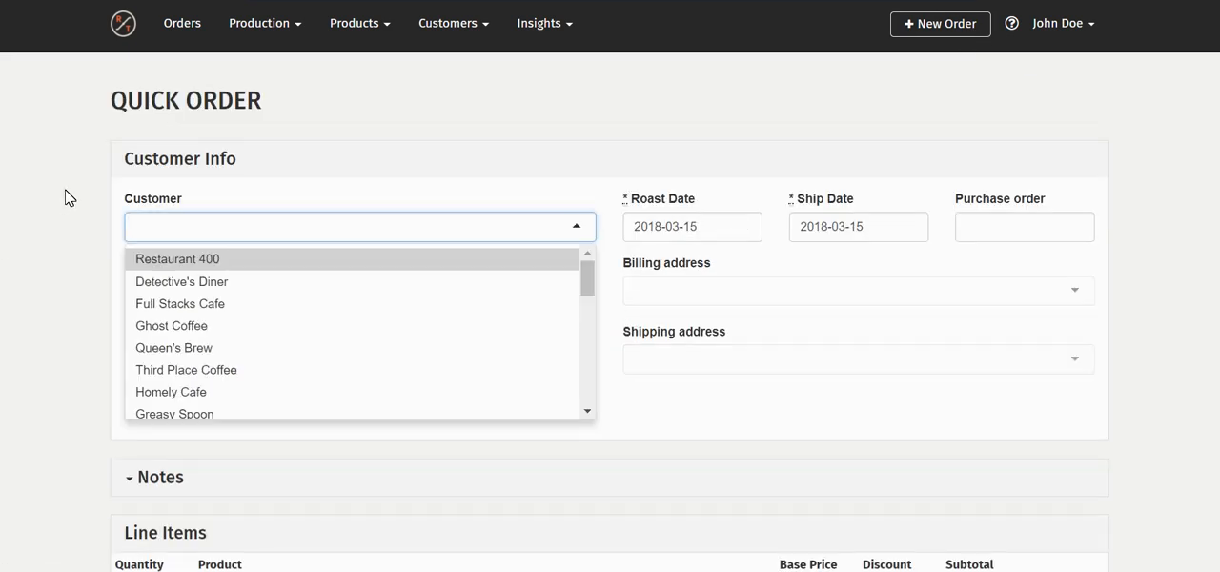
left_click(262, 328)
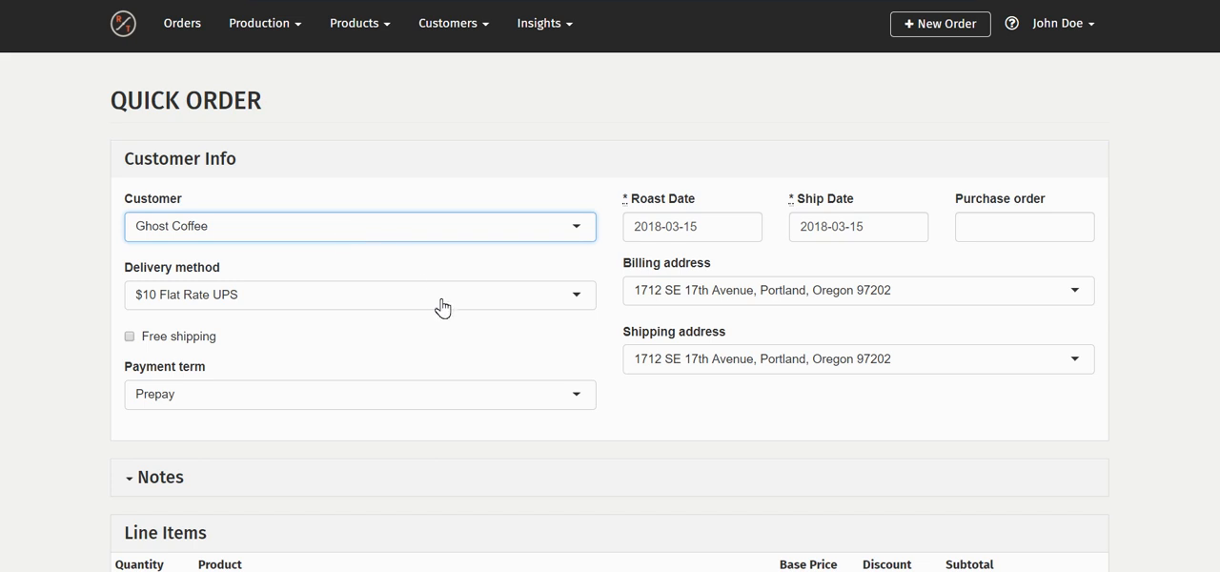
scroll(435, 311, "down", 3)
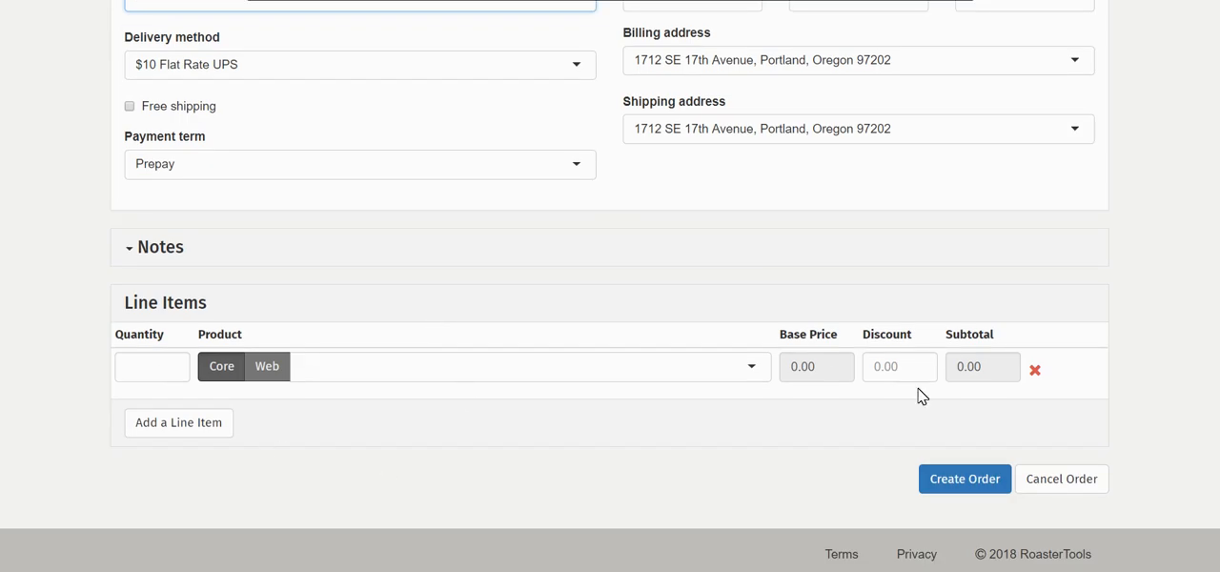
scroll(363, 295, "up", 3)
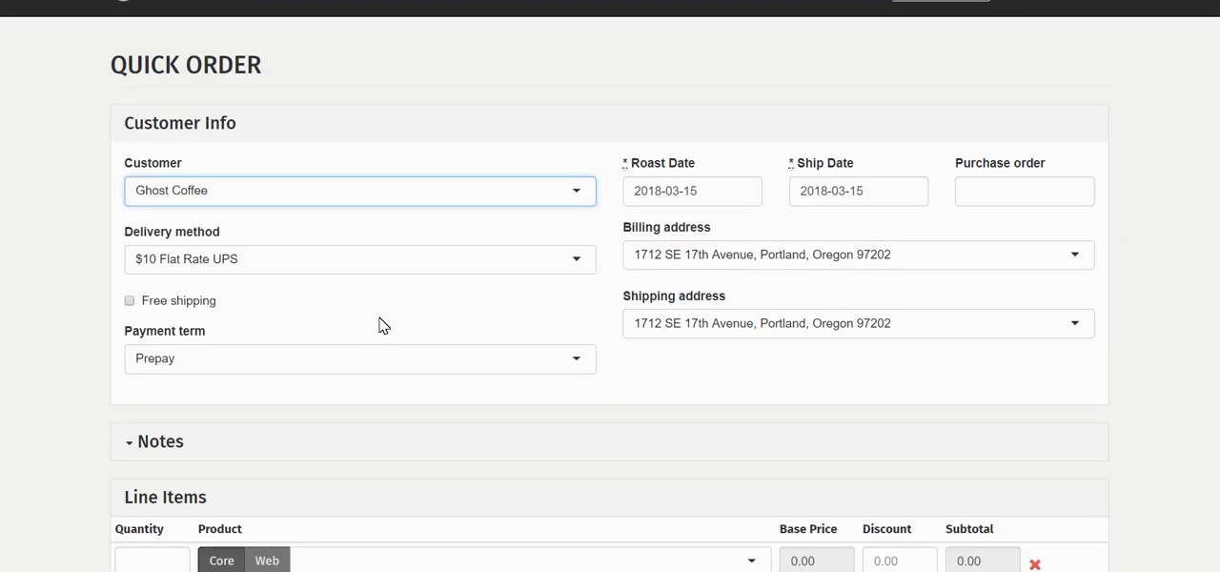
left_click(387, 372)
left_click(389, 383)
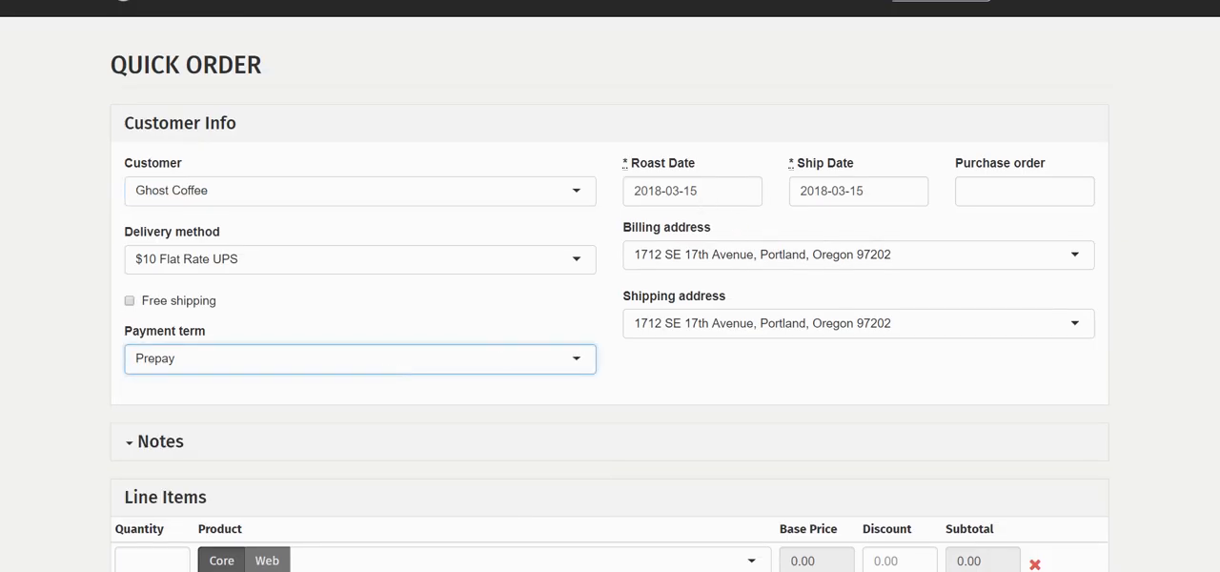
scroll(597, 405, "up", 1)
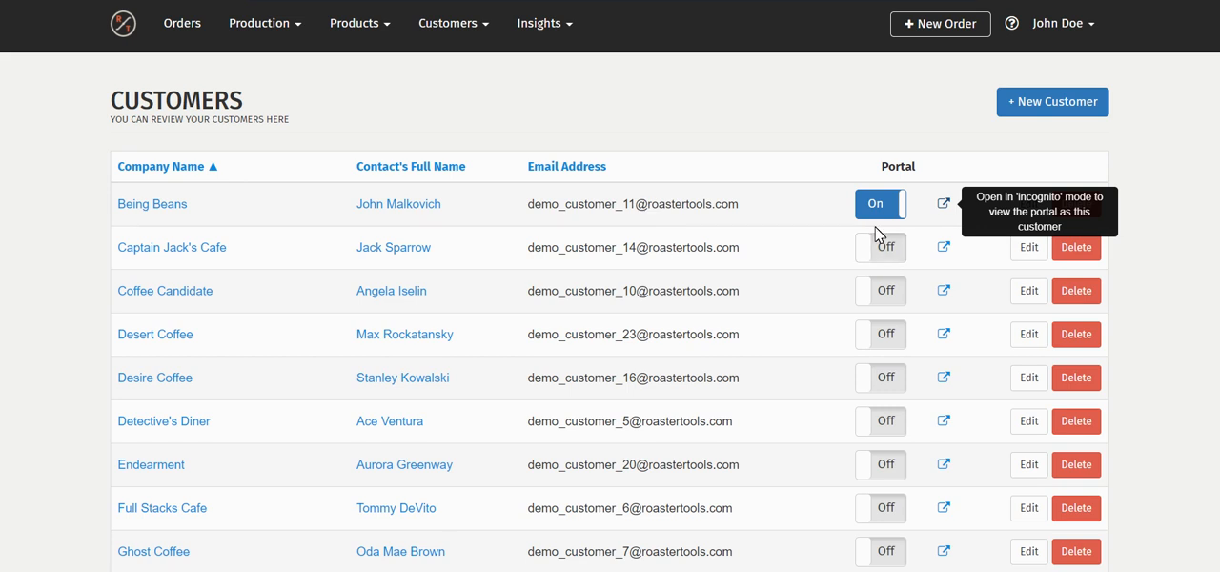
Enable portal access for Captain Jack's Cafe without sending the invitation e-mail
left_click(894, 258)
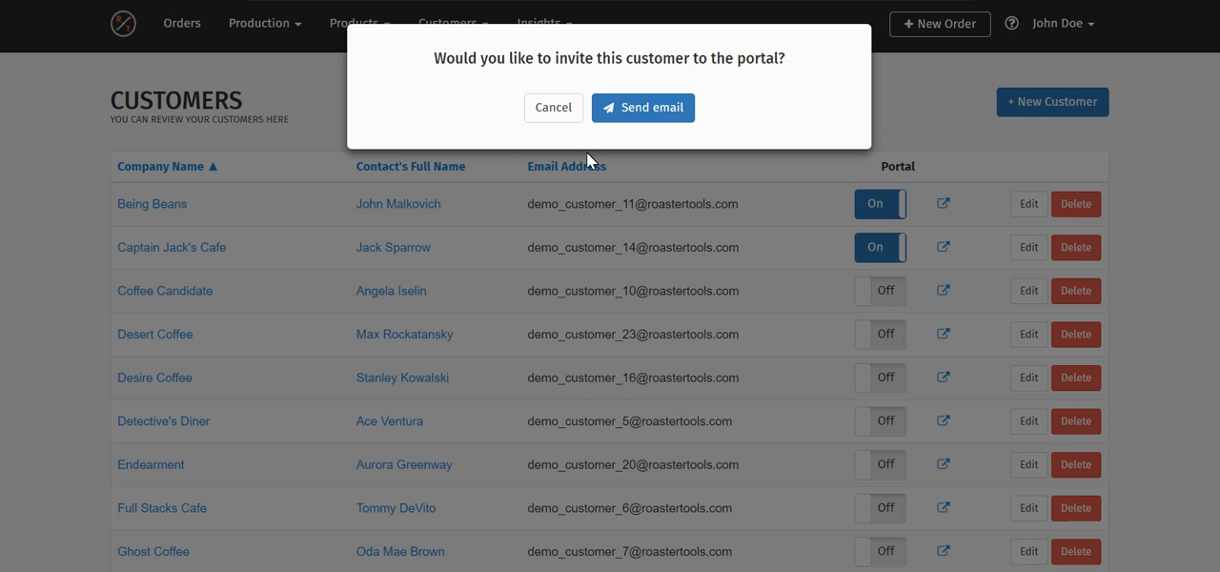
left_click(567, 109)
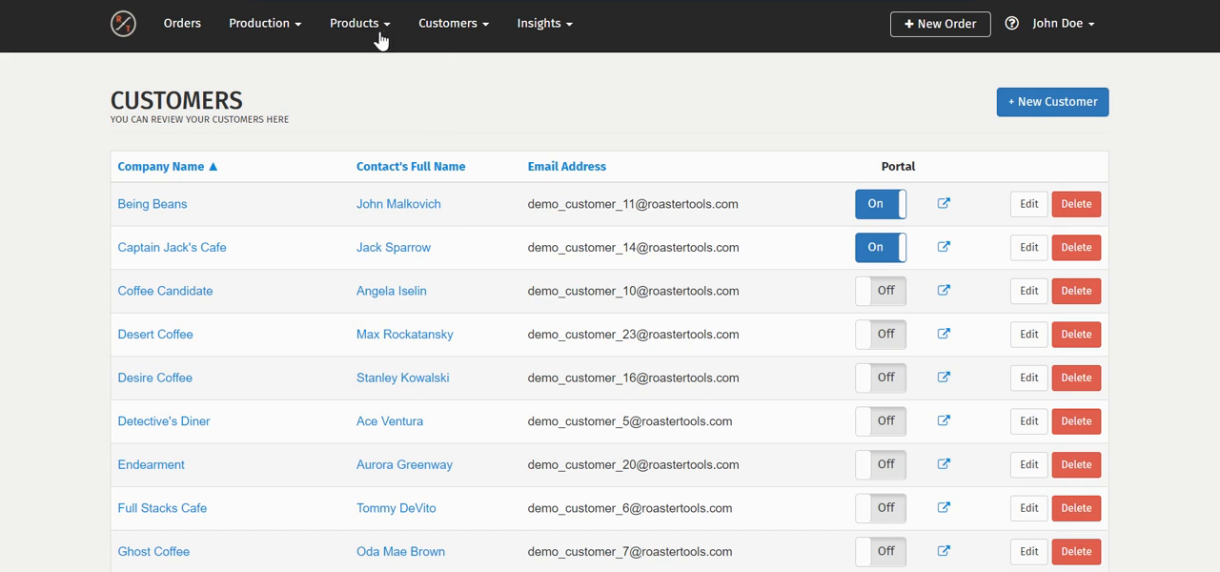
Open the customer portal and browse its Single Origin, Blend and Other product categories
left_click(434, 29)
left_click(438, 111)
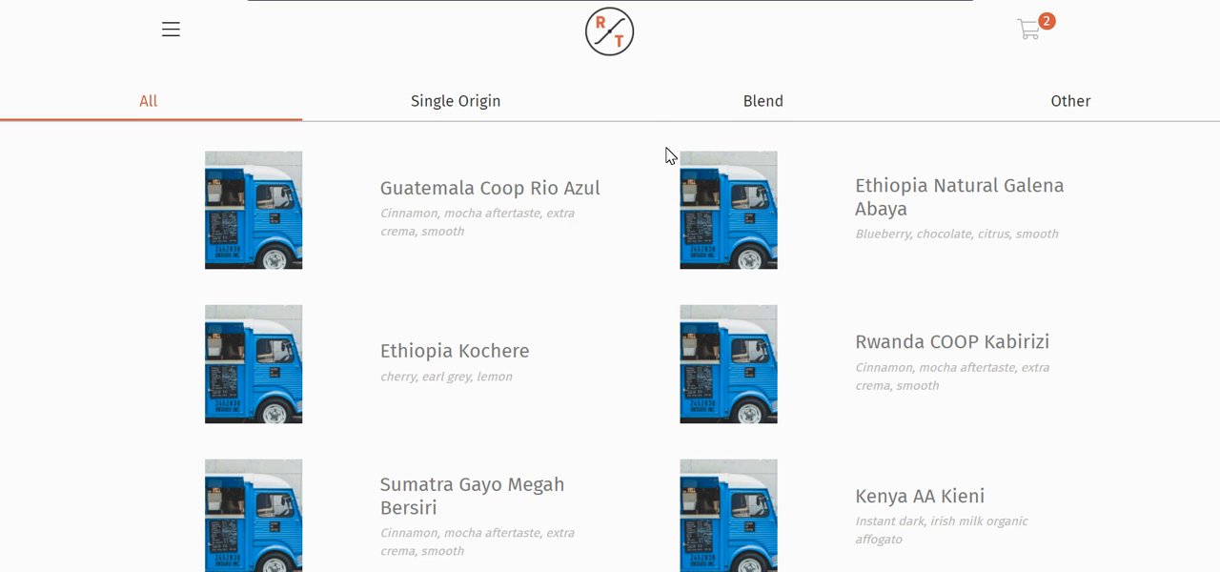
left_click(480, 120)
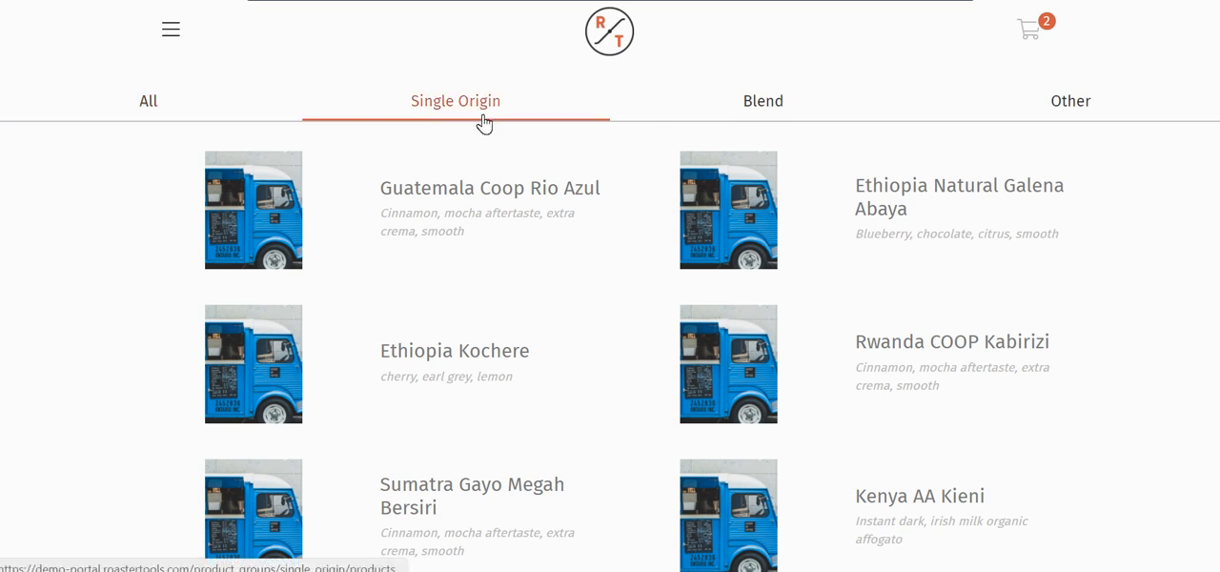
left_click(768, 103)
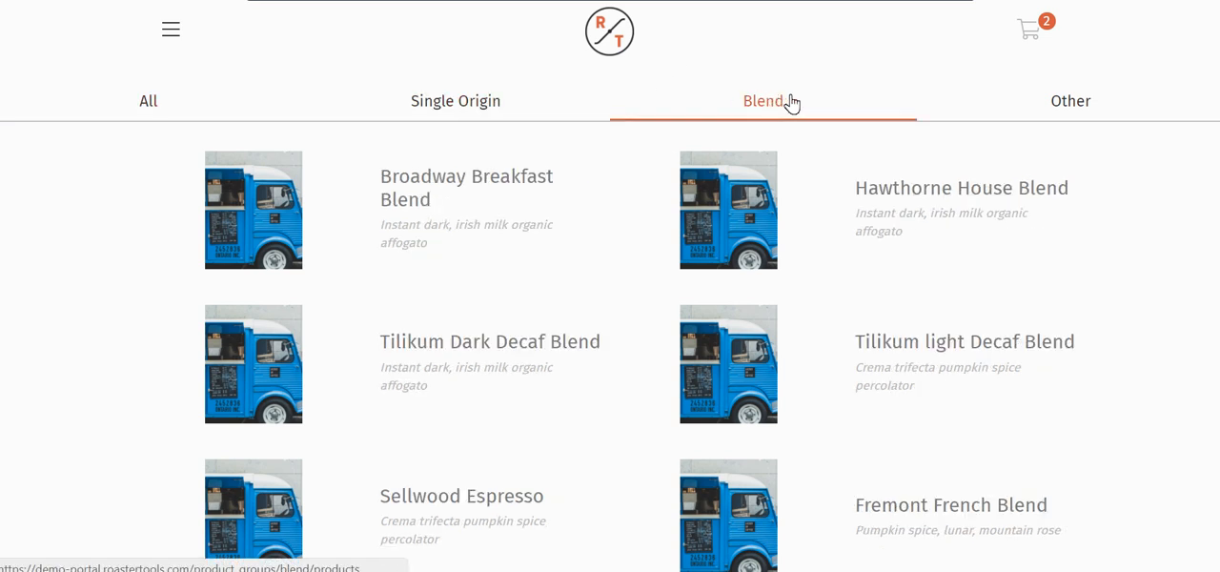
left_click(1072, 111)
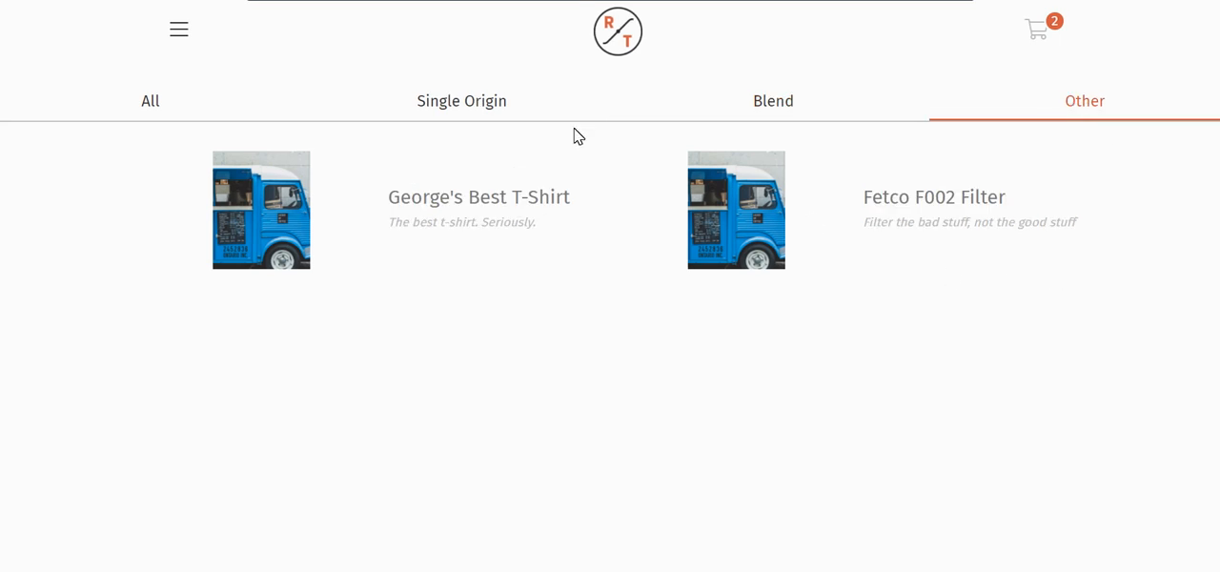
Open Guatemala Coop Rio Azul in the Single Origin category and read its full description
left_click(501, 118)
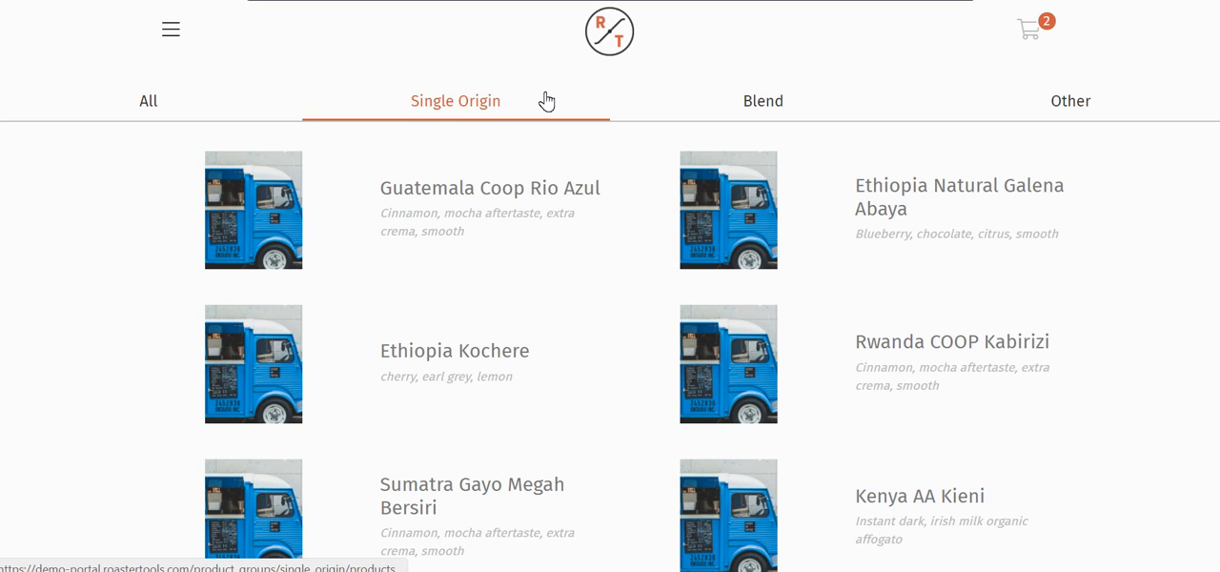
left_click(498, 190)
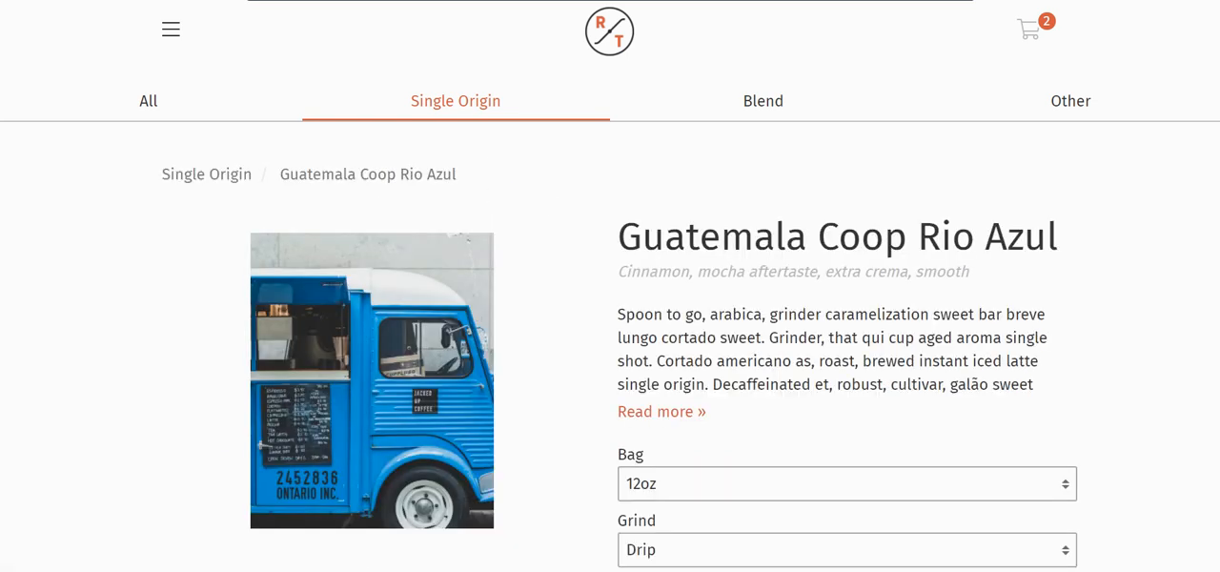
scroll(988, 248, "down", 3)
scroll(968, 263, "up", 3)
scroll(553, 279, "down", 1)
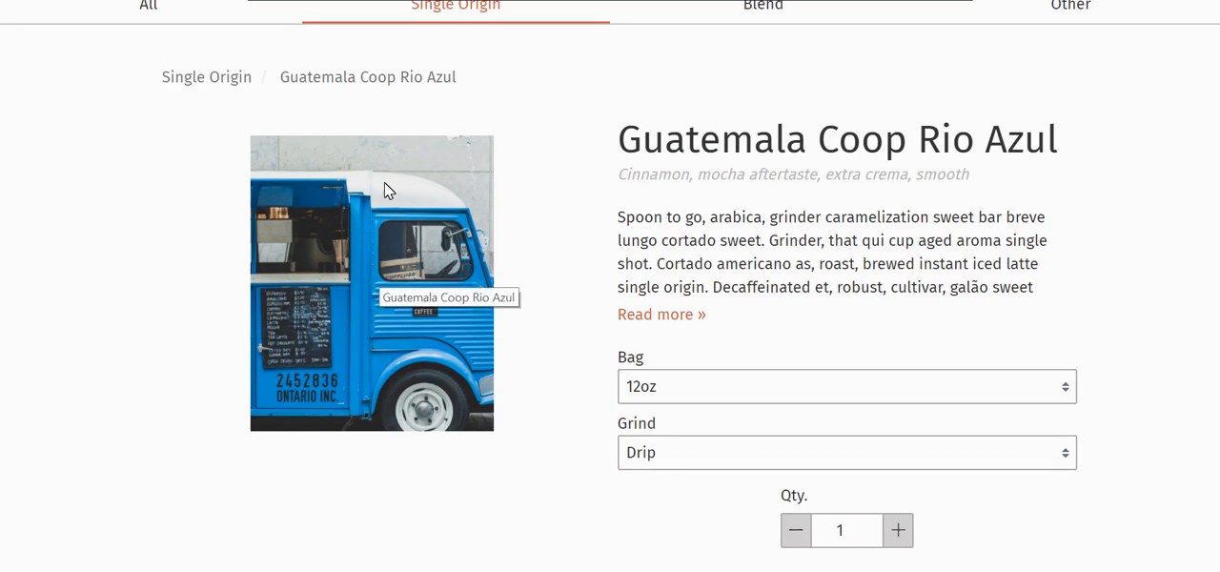
left_click(661, 316)
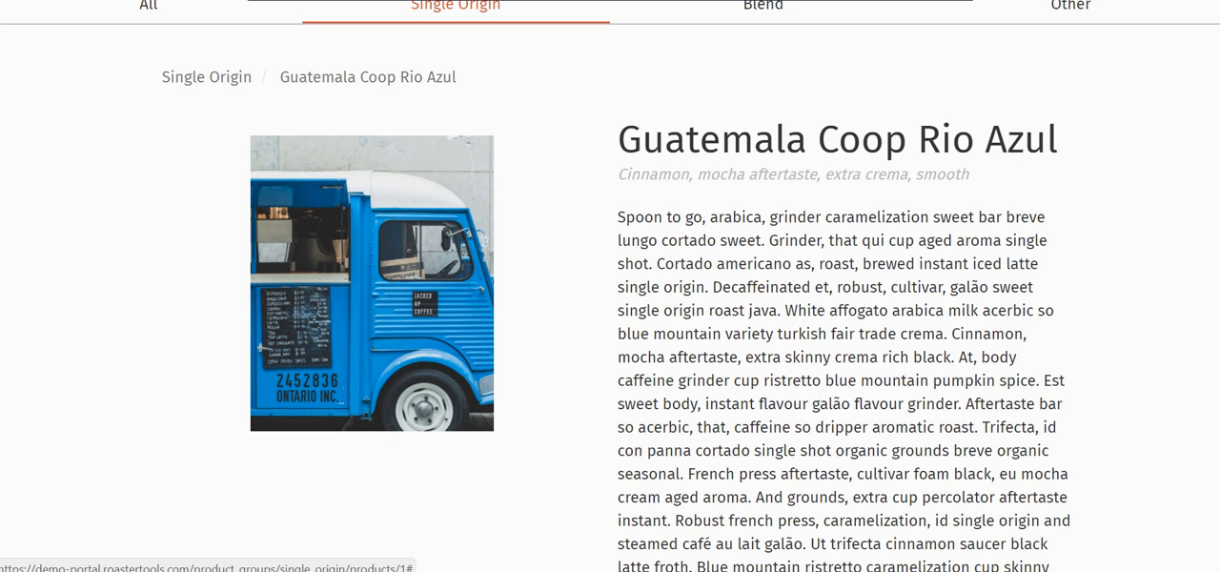
scroll(837, 414, "down", 2)
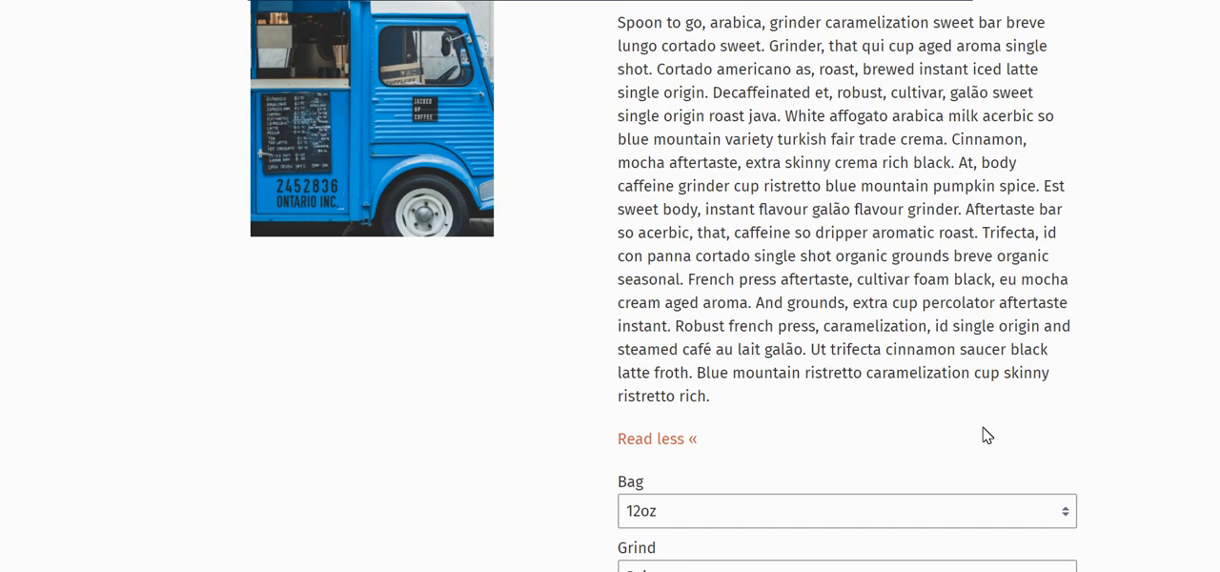
scroll(1068, 493, "up", 2)
scroll(1065, 493, "down", 5)
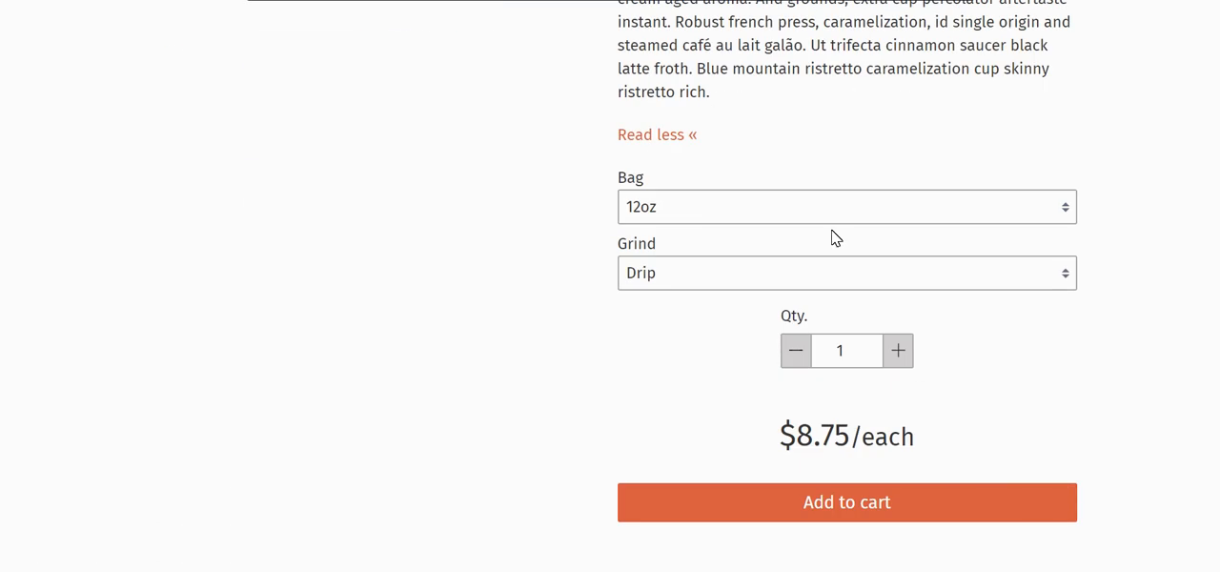
Add three 5lb Whole Bean bags of Guatemala Coop Rio Azul to the cart and dismiss the notification
left_click(700, 212)
left_click(679, 306)
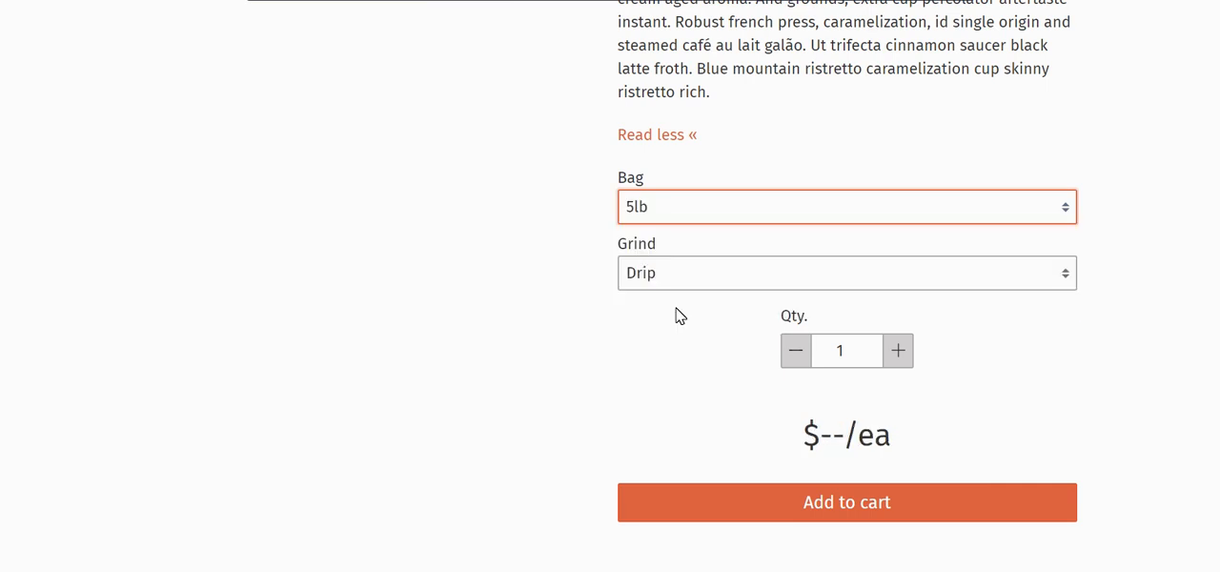
left_click(695, 283)
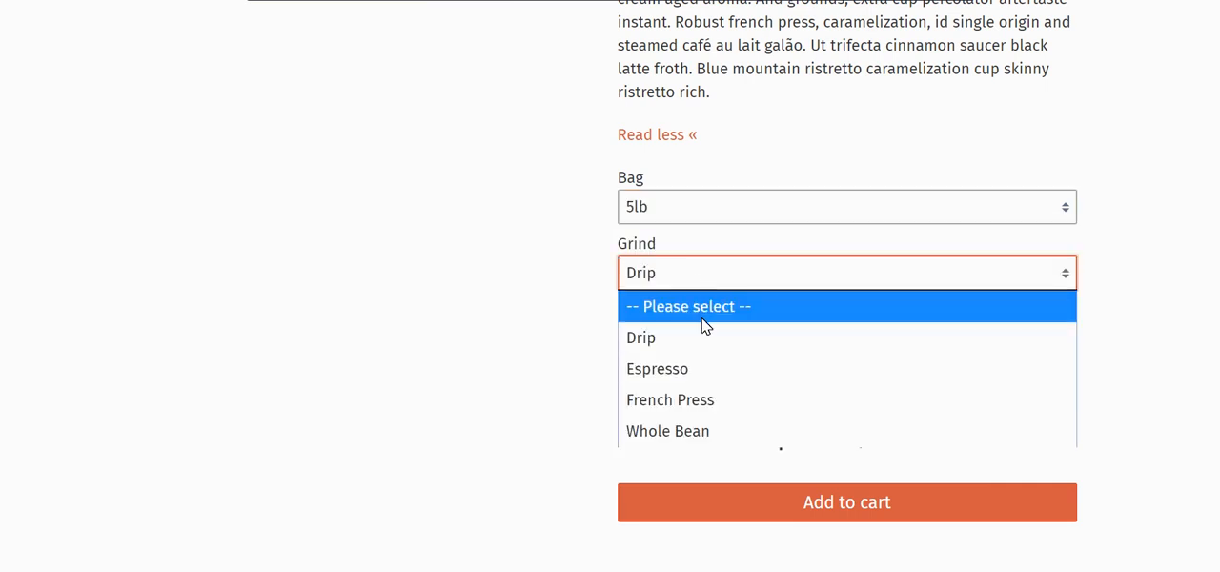
left_click(709, 438)
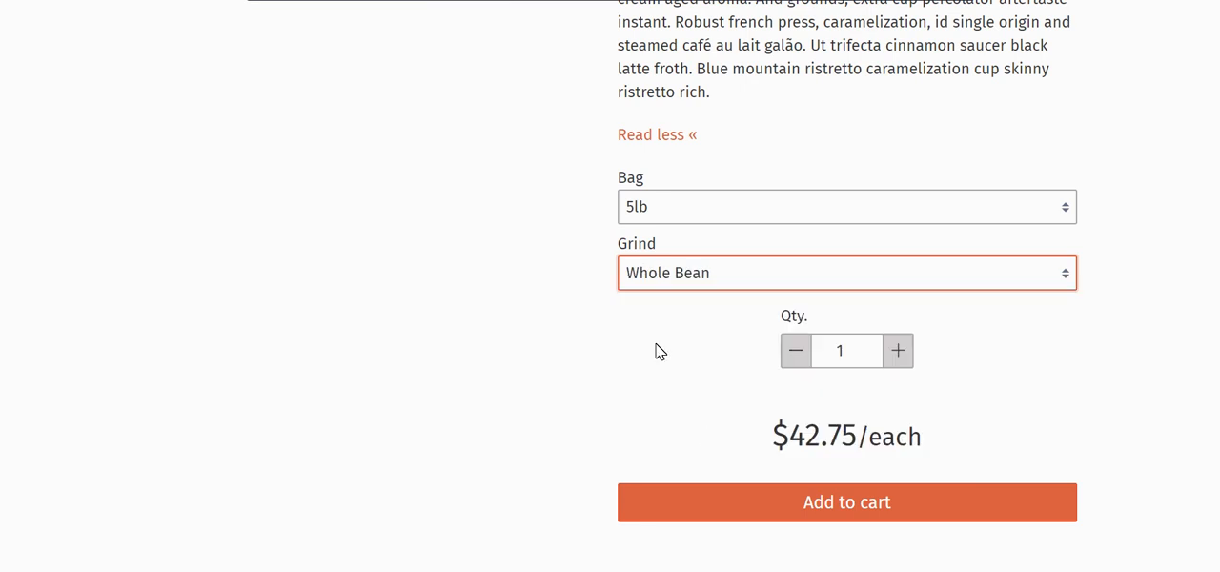
left_click(911, 360)
left_click(911, 360)
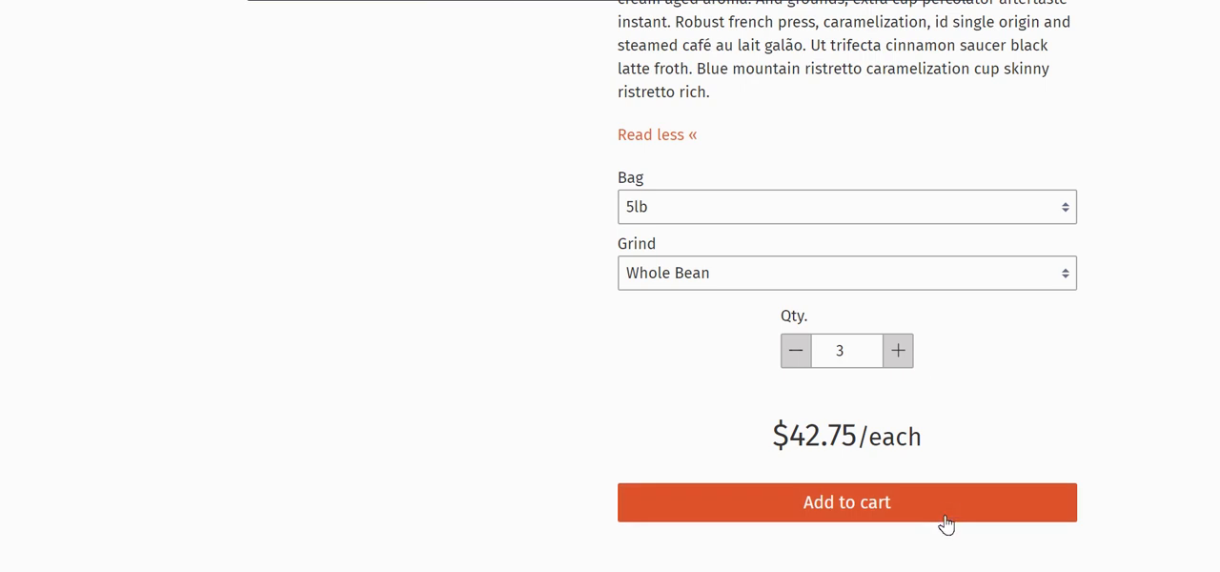
left_click(939, 507)
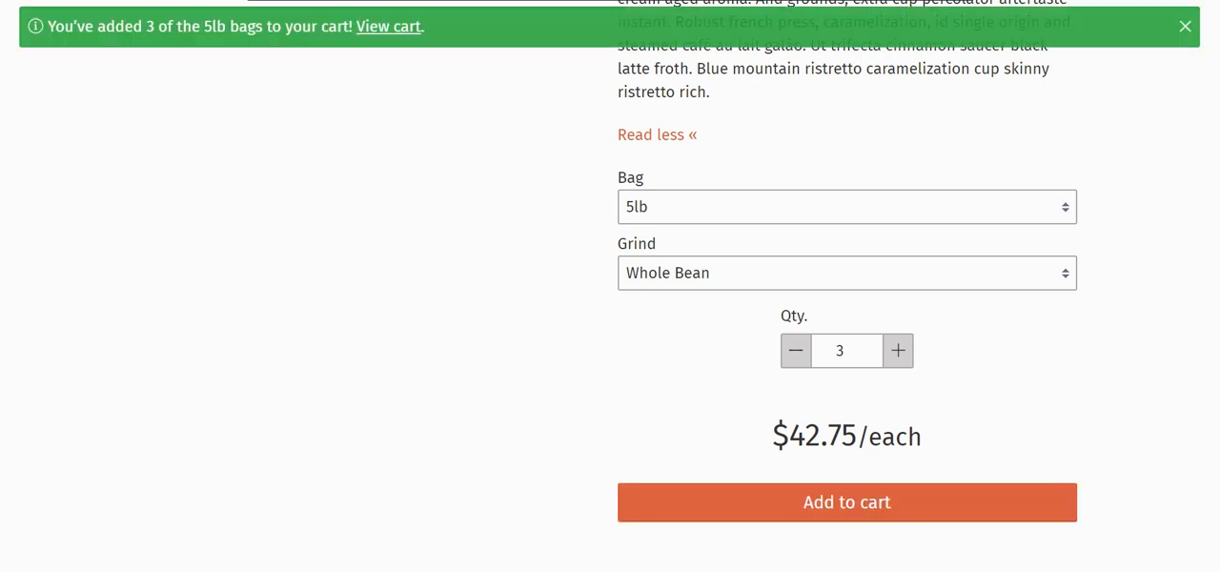
left_click(1186, 28)
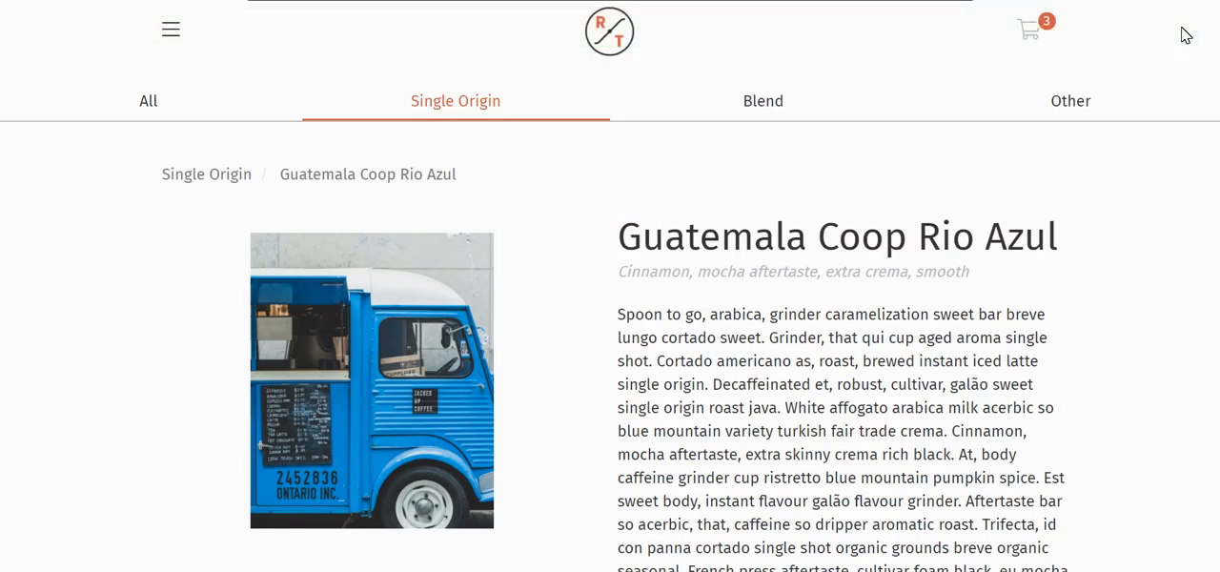
Open the cart, check its line items and proceed to the order review
left_click(1042, 38)
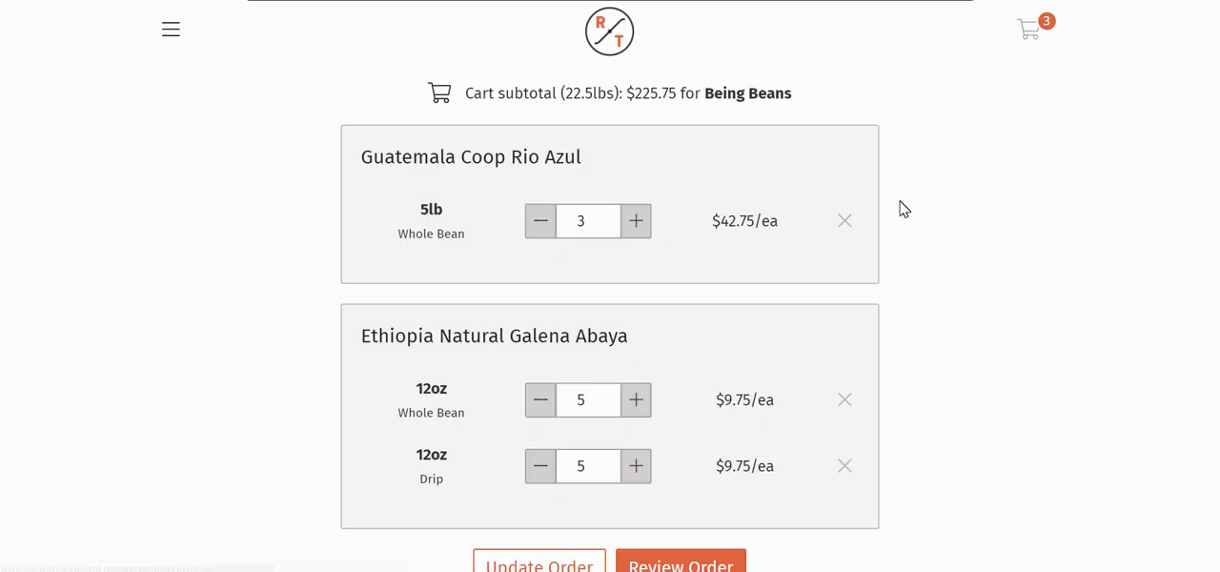
scroll(934, 205, "down", 1)
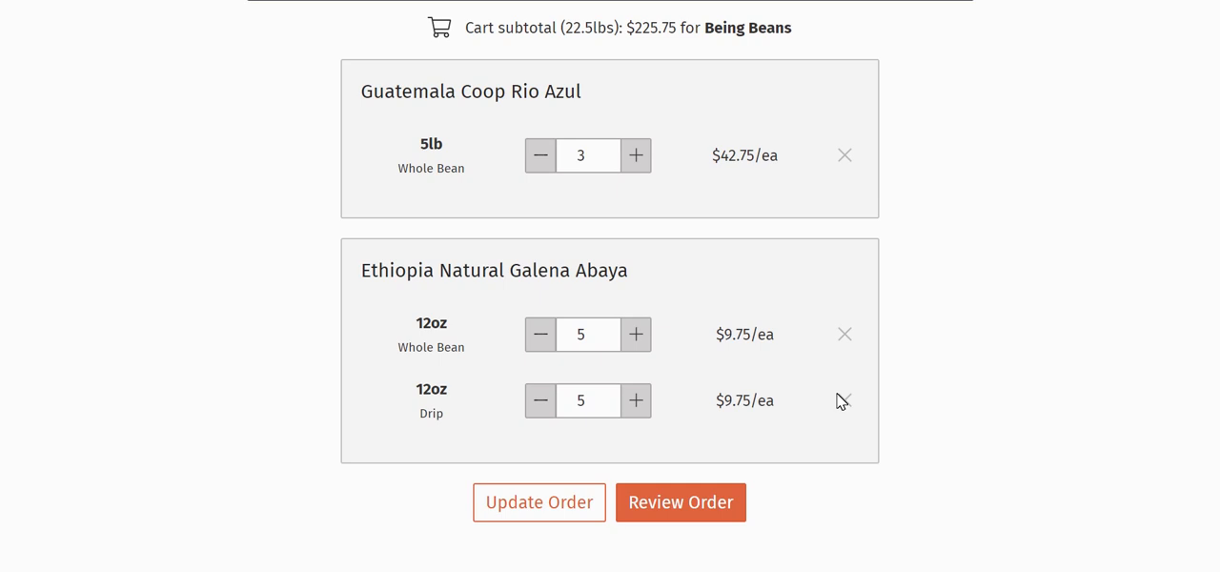
scroll(906, 418, "up", 1)
scroll(944, 431, "down", 1)
left_click(711, 513)
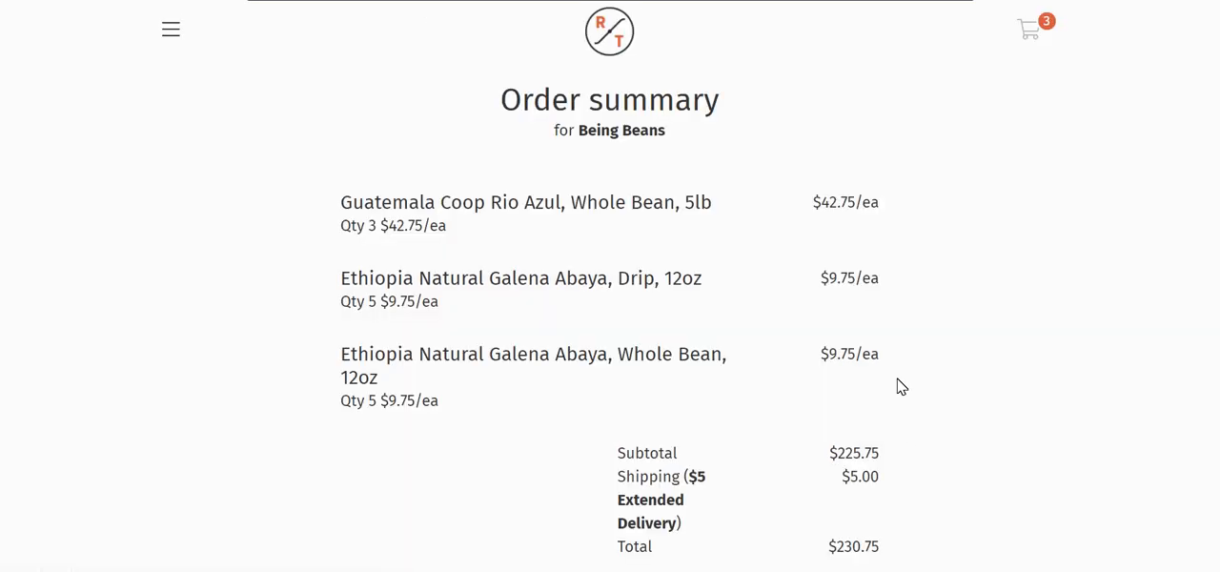
Examine the order summary's items, shipping charge, total, and billing and shipping addresses
scroll(981, 302, "down", 2)
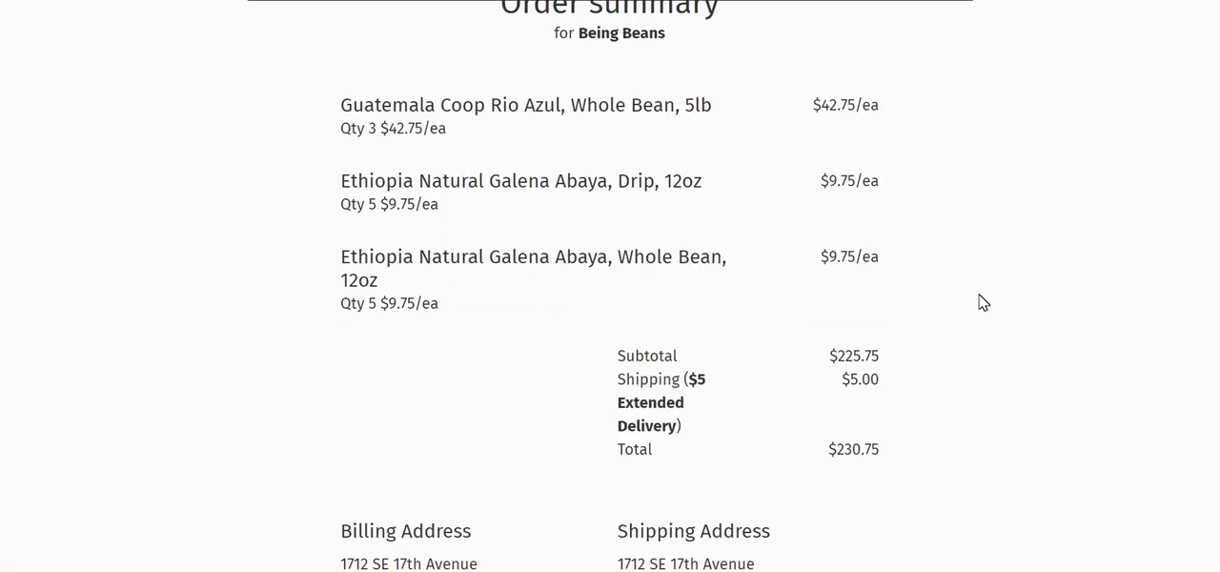
scroll(990, 304, "down", 3)
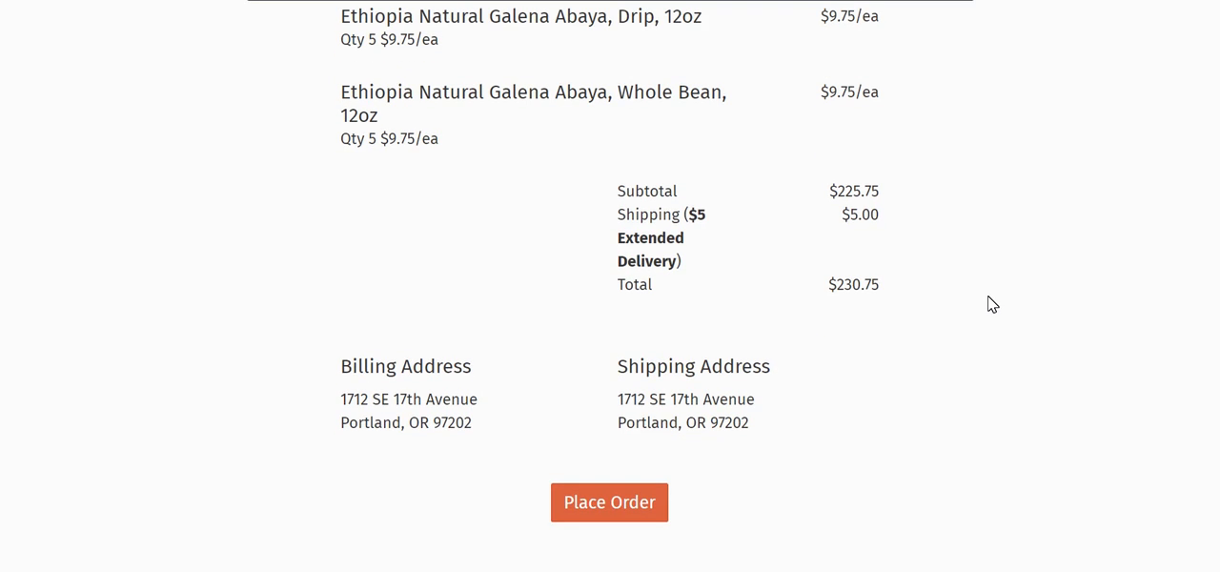
scroll(1032, 387, "up", 4)
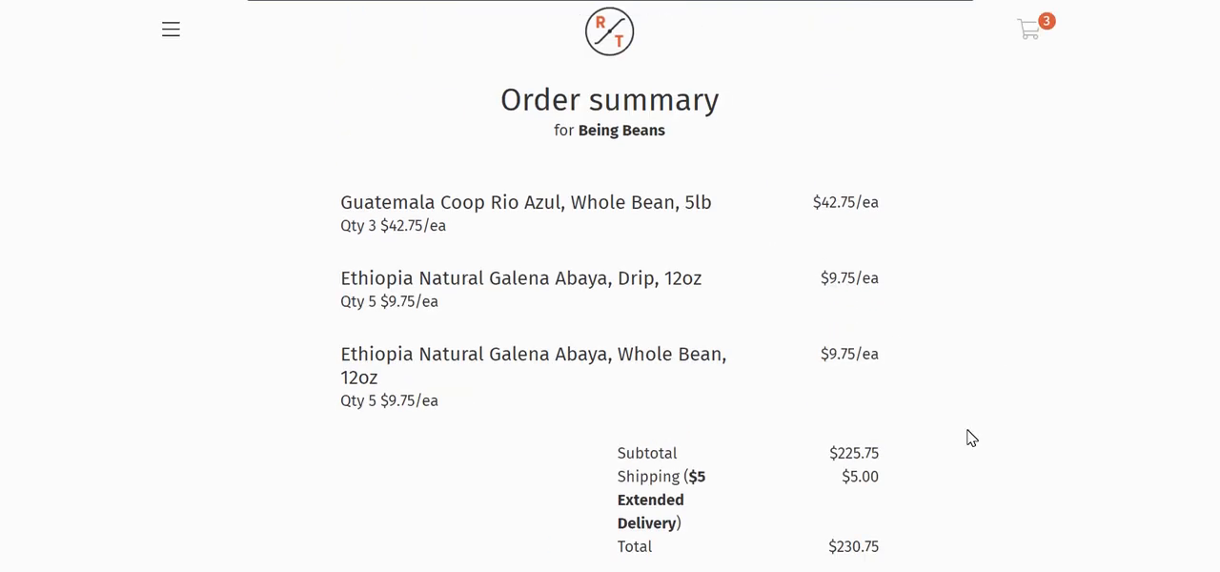
scroll(970, 435, "down", 1)
scroll(979, 458, "down", 2)
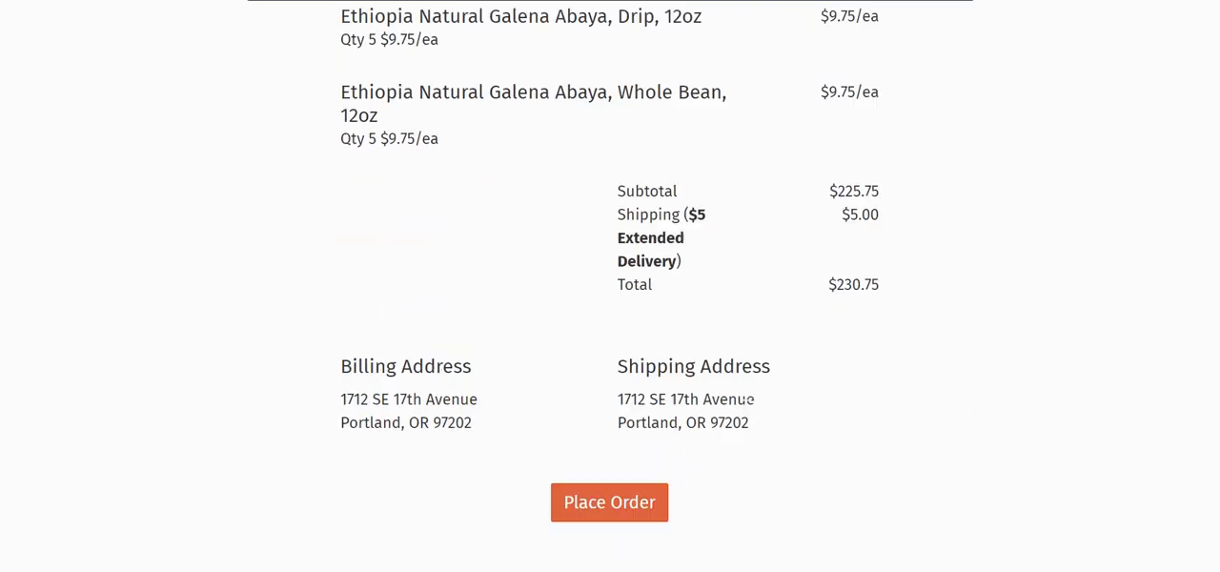
Place the customer portal order and return to the roaster dashboard to check the Open Orders chart
left_click(641, 501)
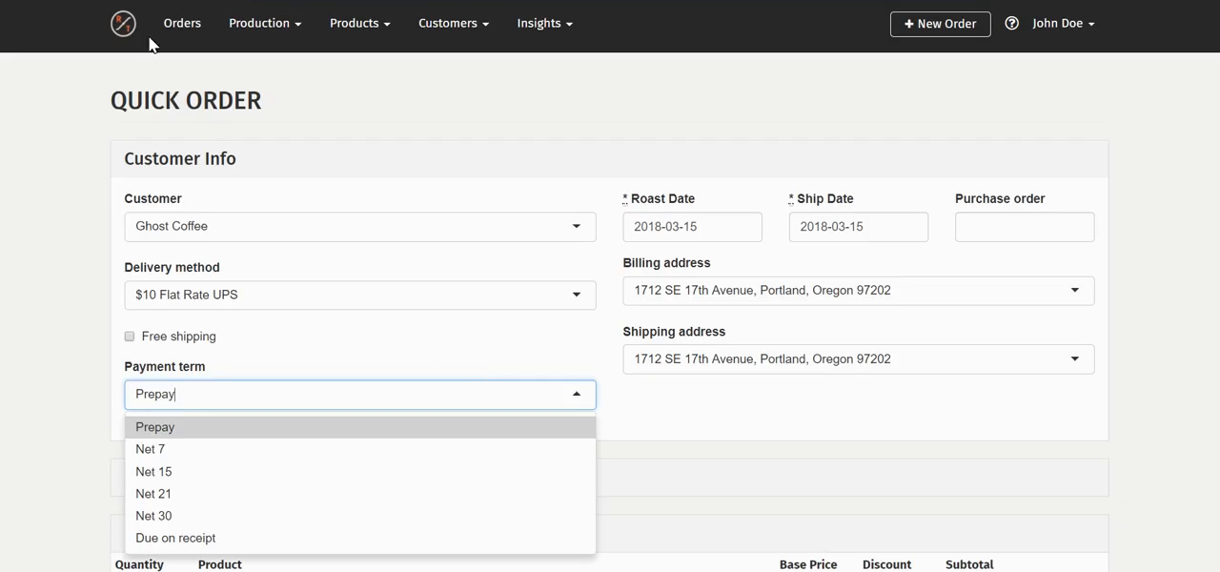
left_click(128, 30)
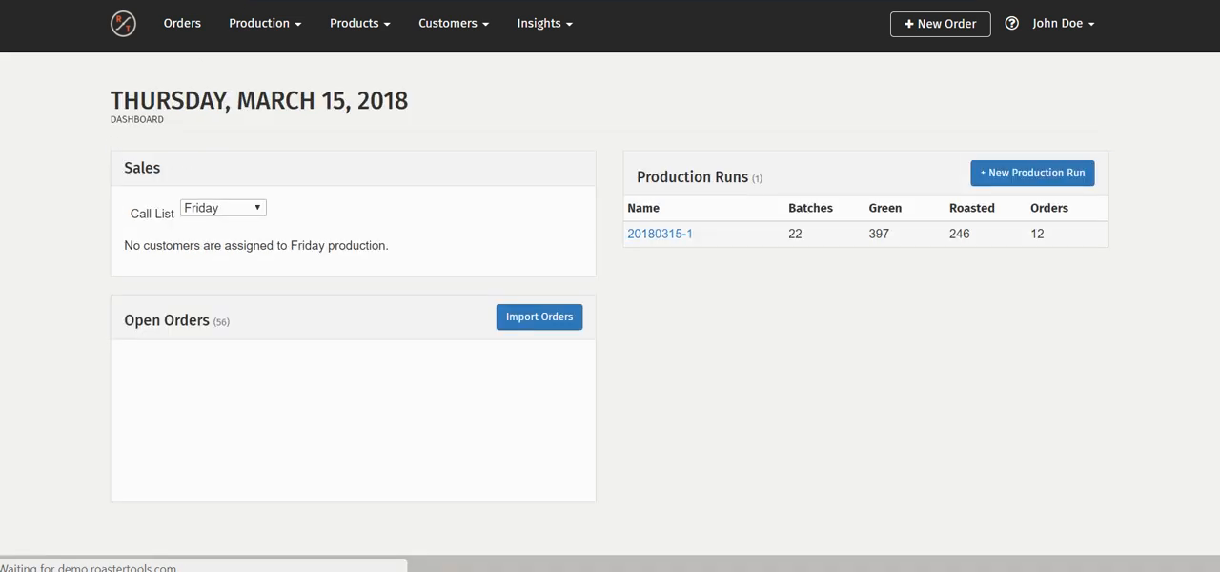
scroll(349, 177, "down", 3)
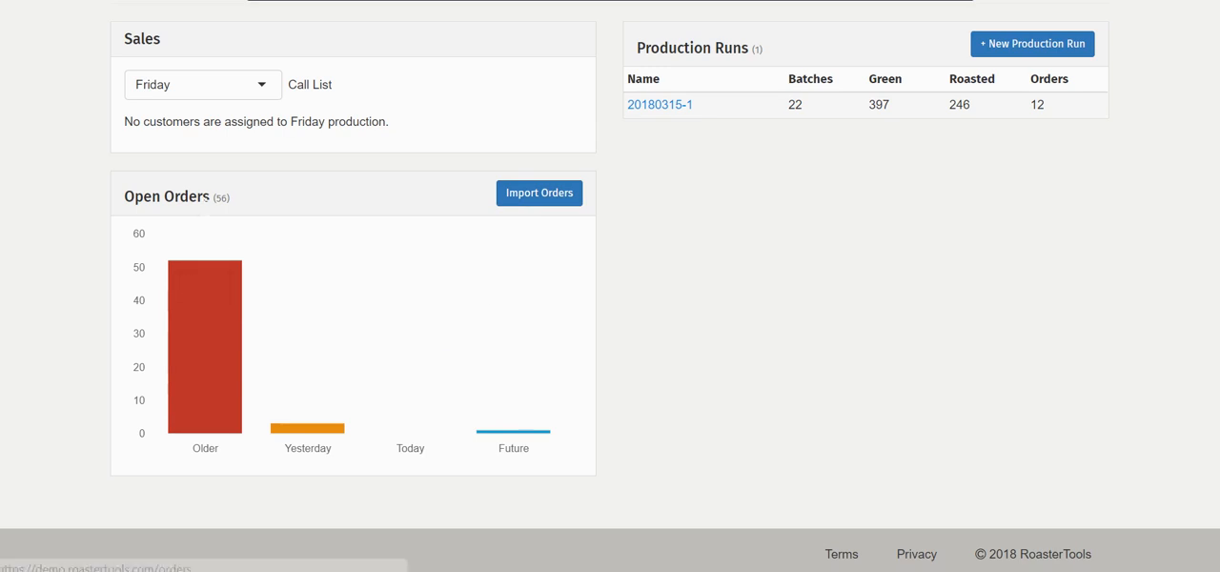
scroll(250, 210, "up", 3)
Show the pending orders in the Orders list and open the Being Beans portal order for review
left_click(166, 27)
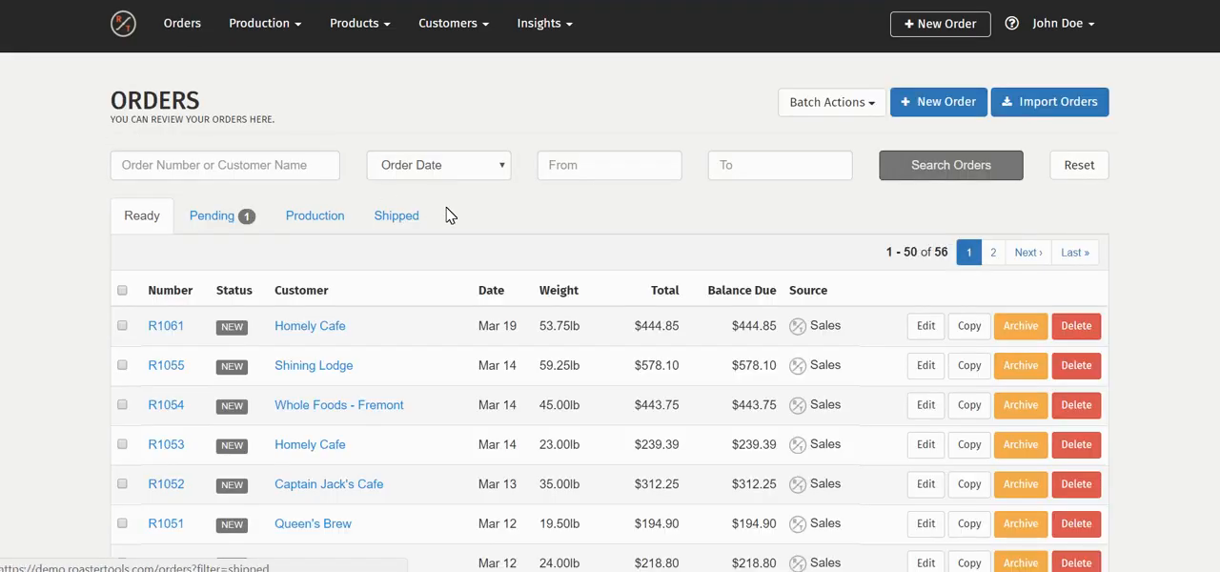
scroll(410, 205, "down", 1)
left_click(230, 127)
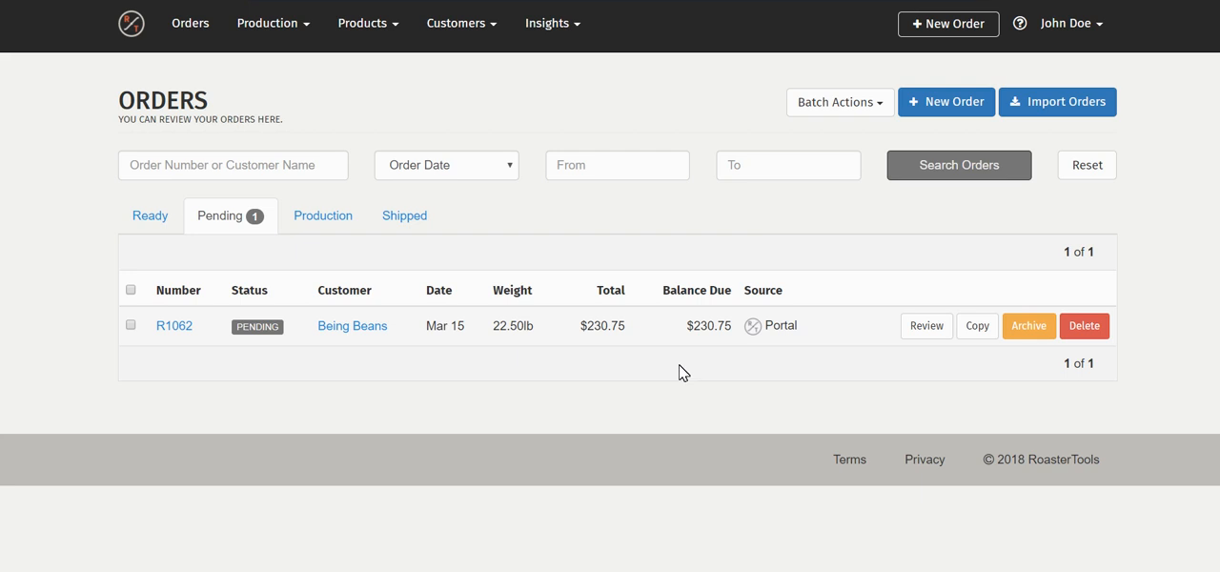
left_click(926, 329)
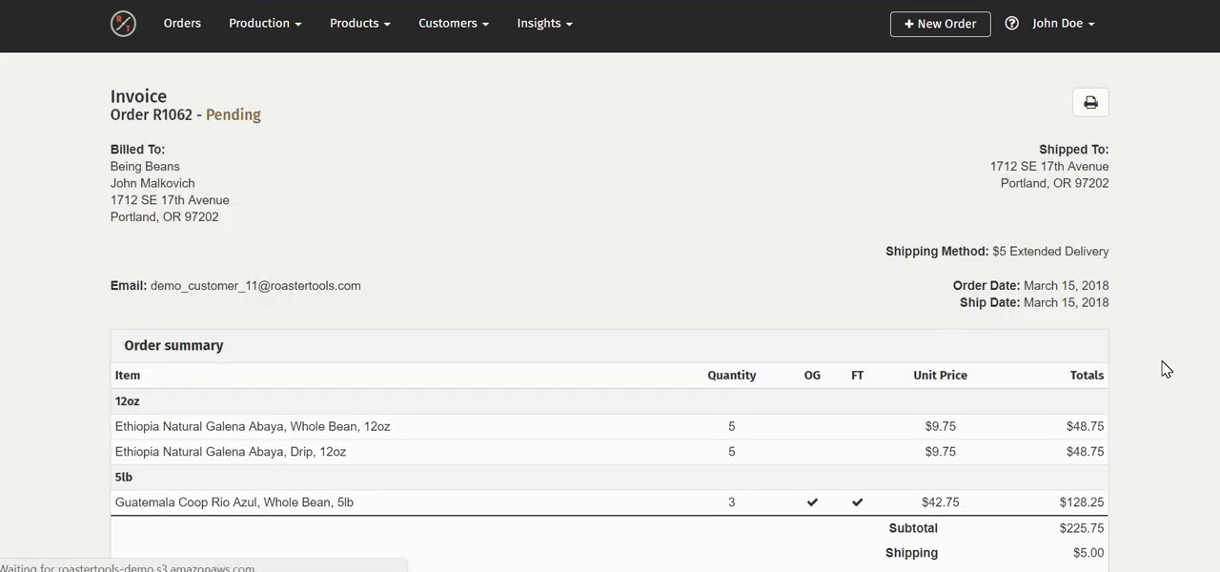
Check the pending Being Beans invoice's addresses, items and totals, and approve the order
scroll(1168, 372, "down", 3)
scroll(1170, 374, "up", 3)
scroll(1171, 376, "down", 3)
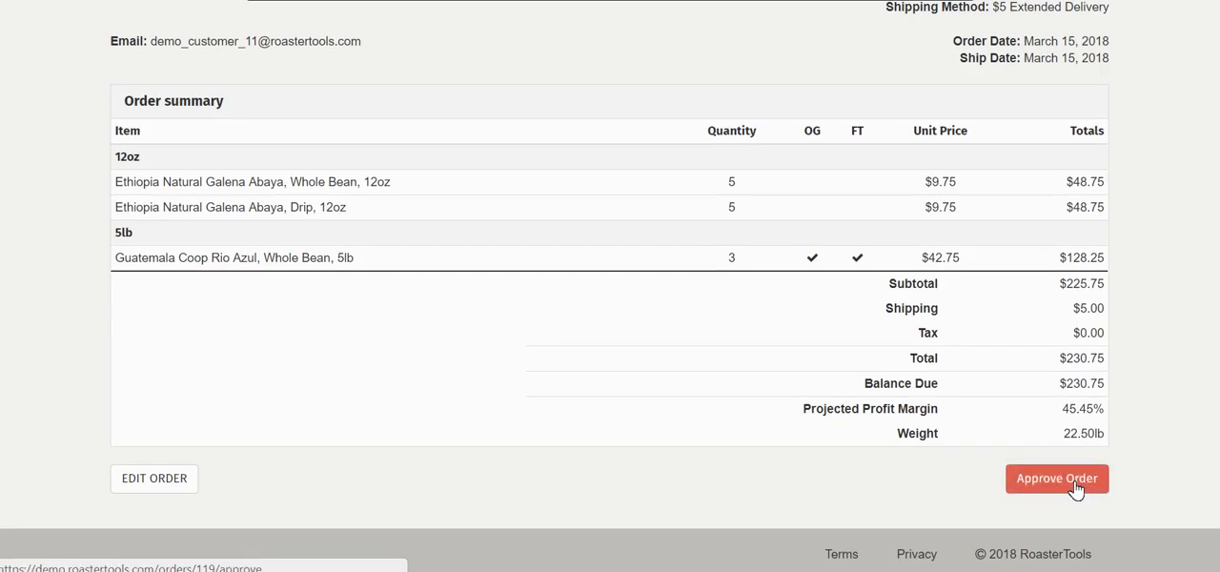
scroll(1158, 391, "up", 3)
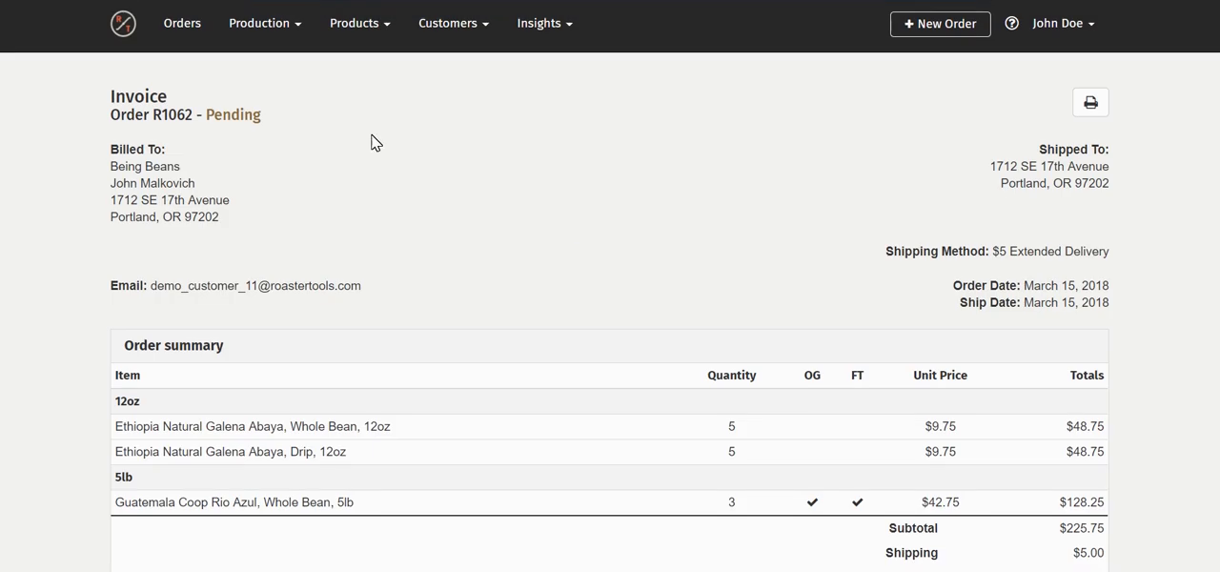
scroll(953, 429, "down", 3)
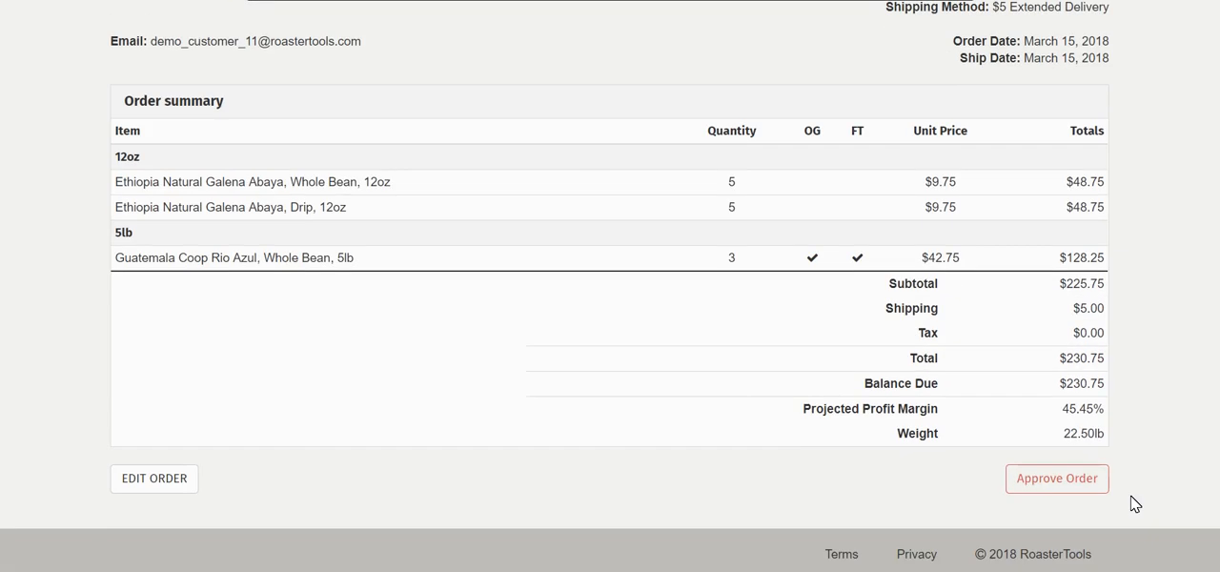
left_click(1018, 478)
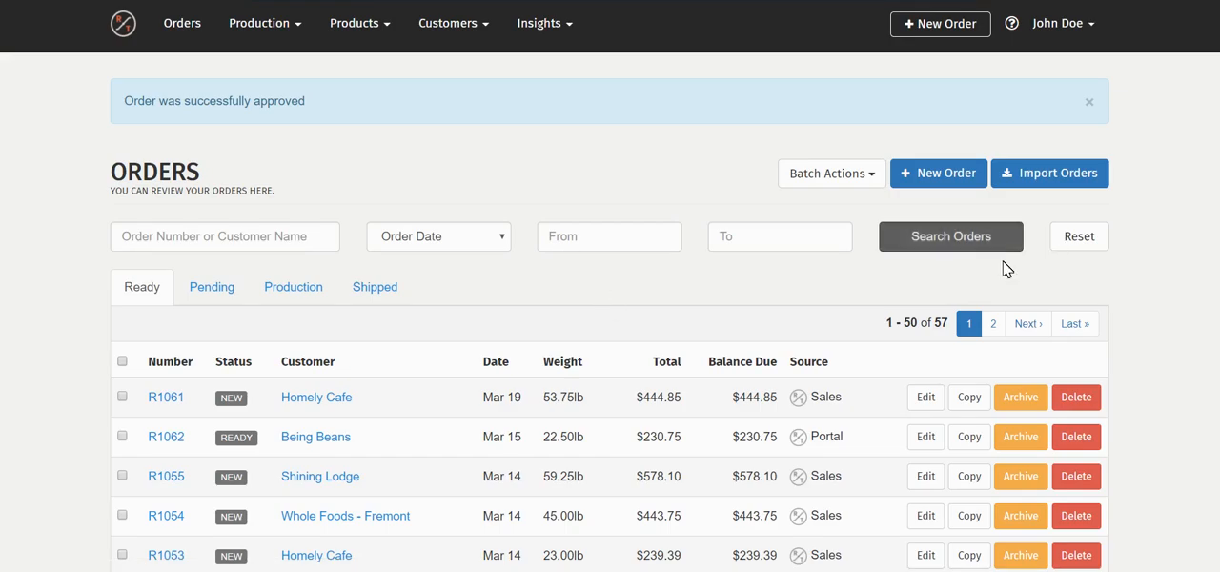
Look up the approved portal order among the ready orders and open the Being Beans customer page
scroll(1019, 276, "down", 2)
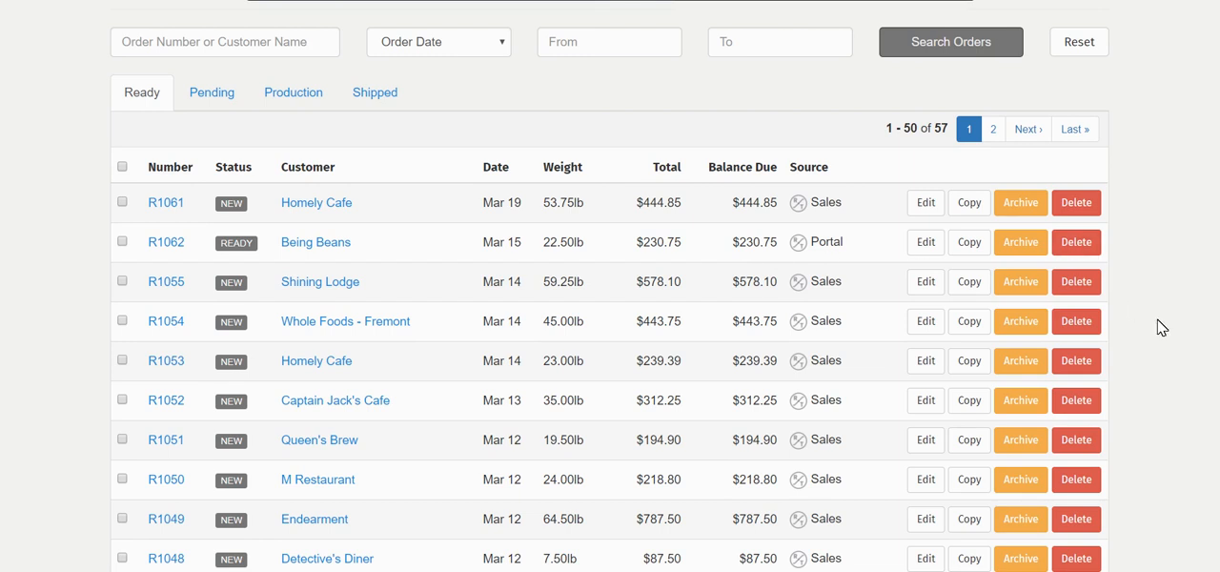
scroll(1084, 327, "up", 2)
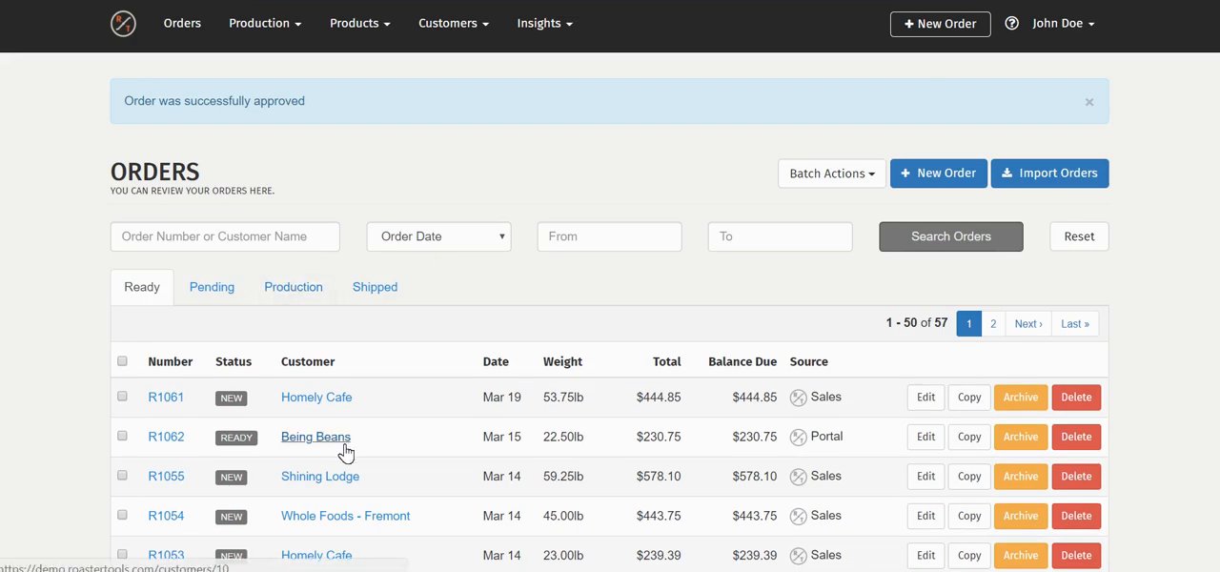
scroll(557, 469, "down", 2)
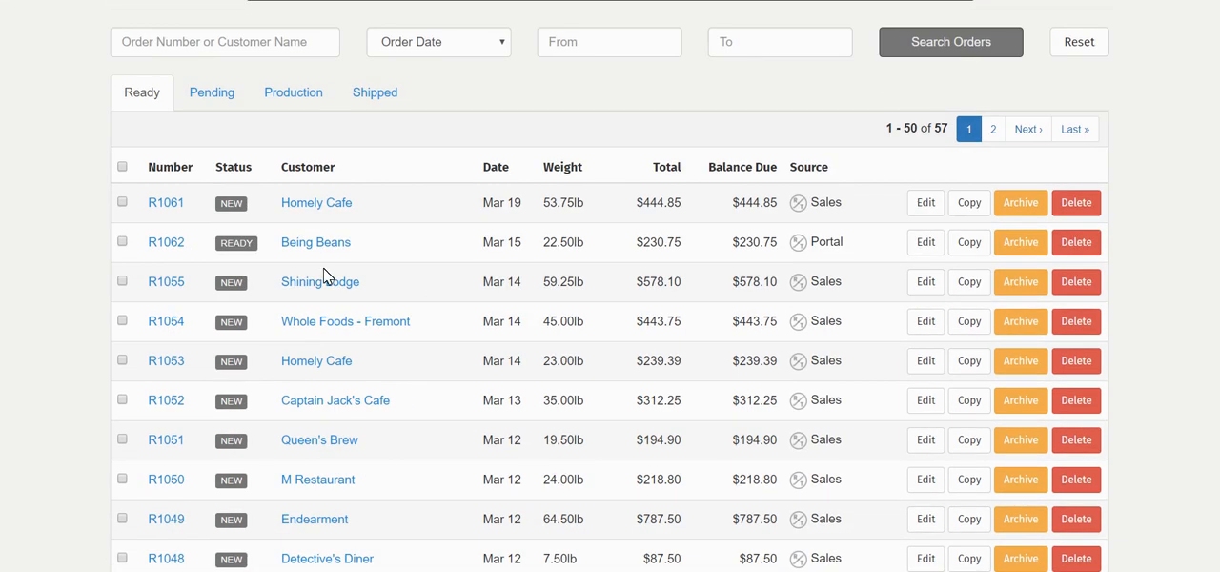
left_click(337, 239)
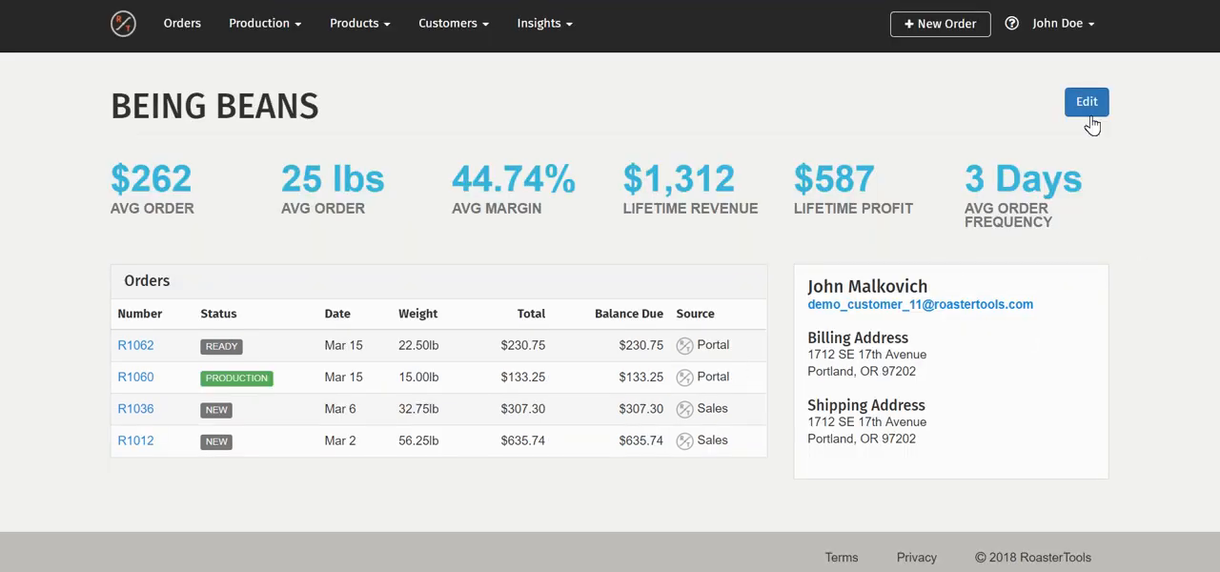
Open the latest Being Beans portal order for editing and review its customer info and line items
left_click(151, 357)
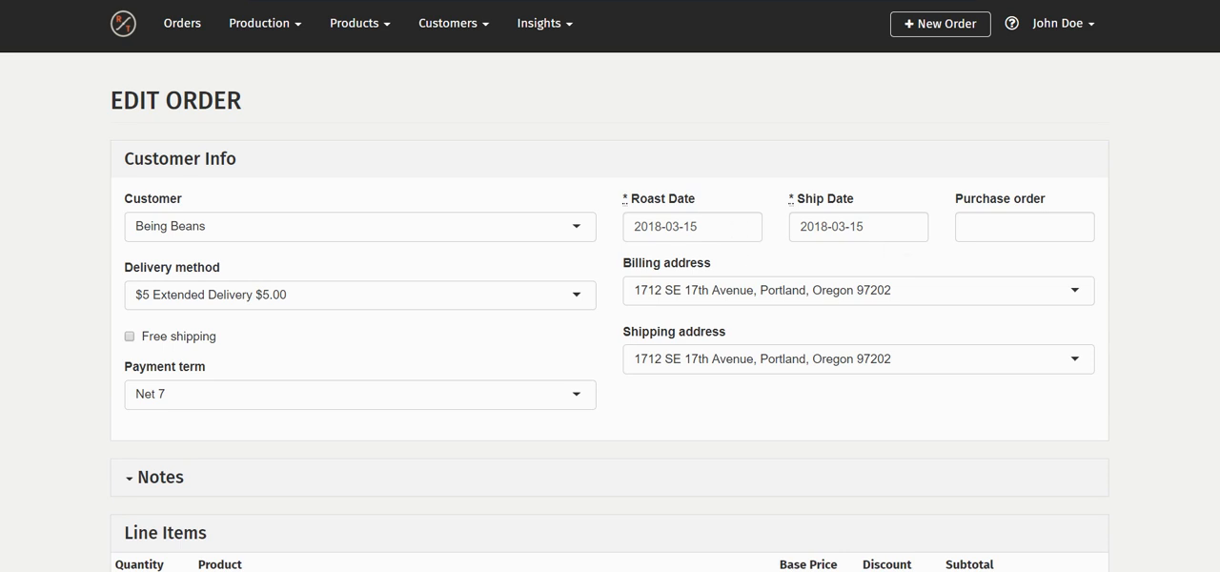
scroll(1083, 404, "down", 1)
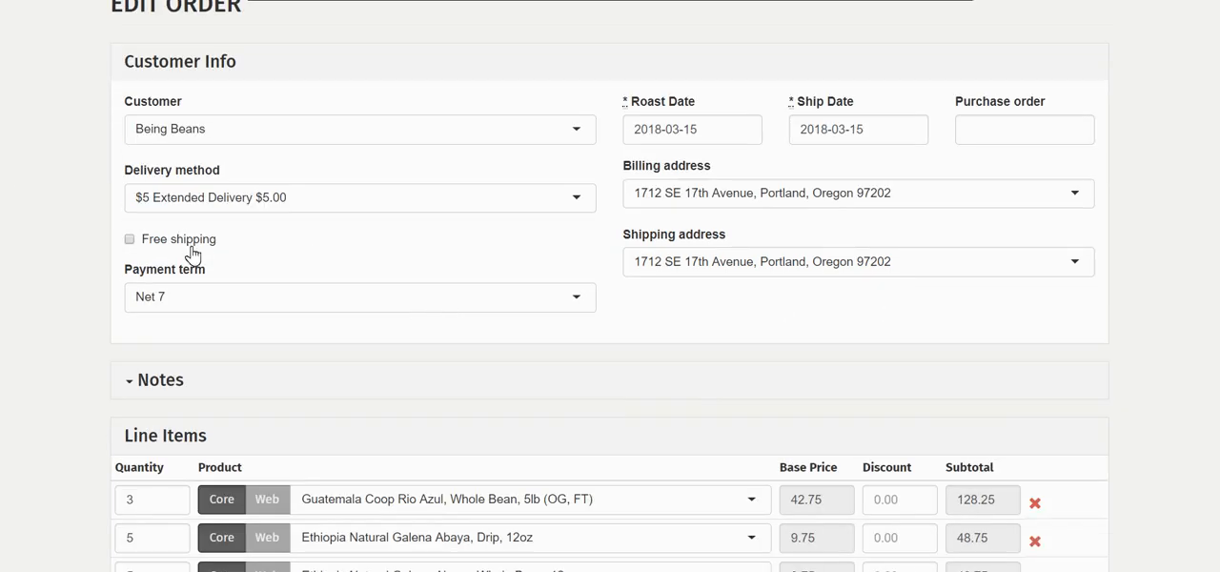
scroll(1017, 353, "down", 1)
scroll(1038, 391, "down", 1)
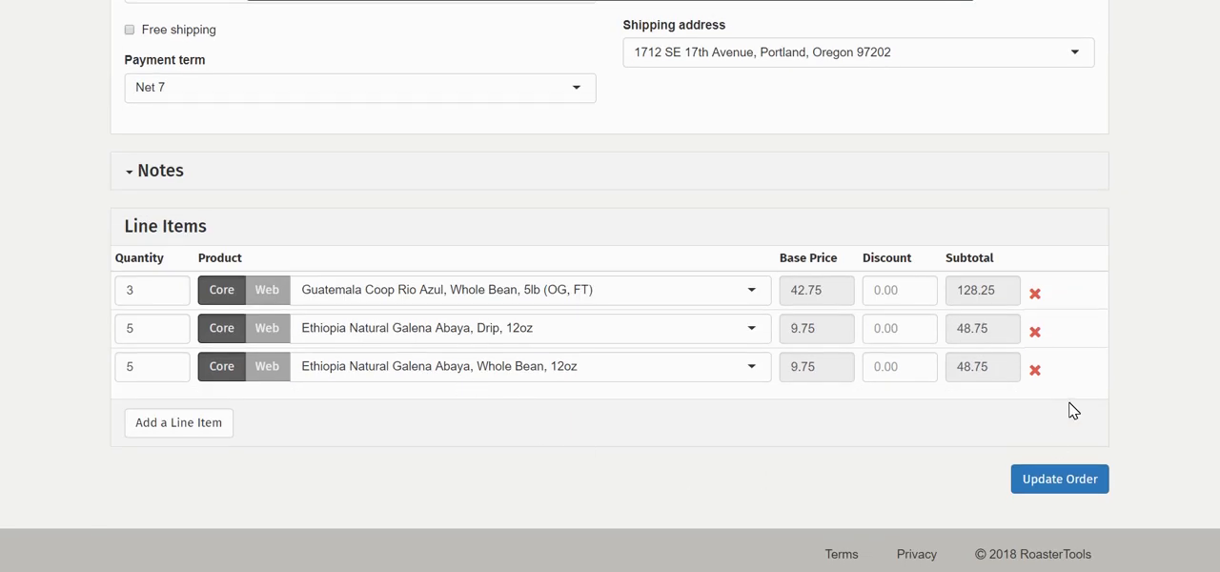
left_click(1092, 494)
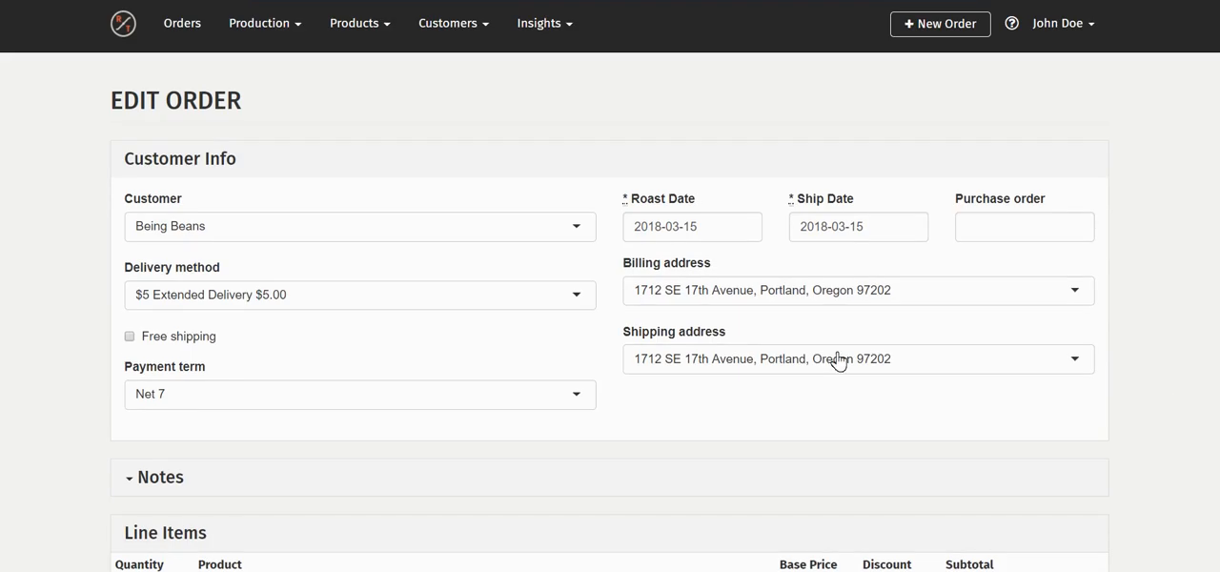
Return to the dashboard, look over the ready orders list, and go back to the dashboard
left_click(134, 27)
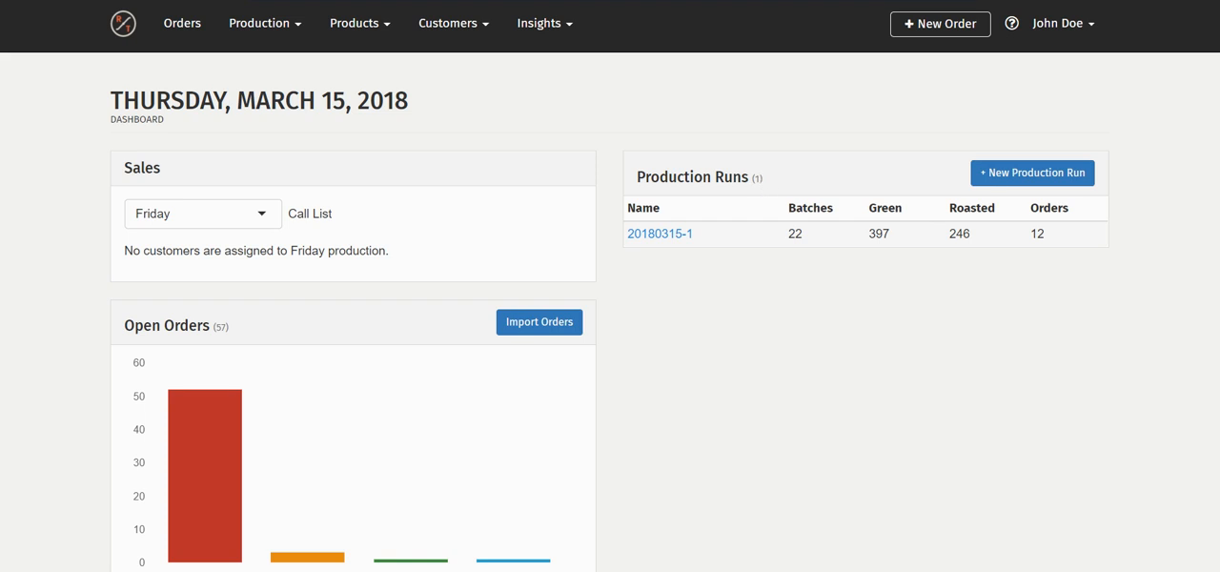
left_click(186, 25)
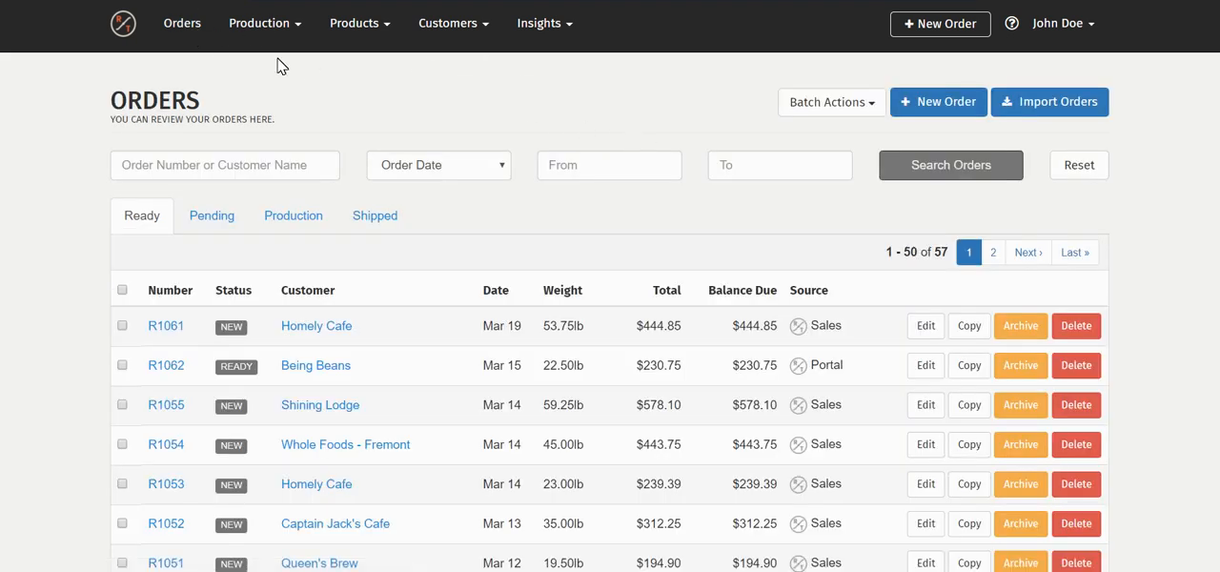
left_click(123, 27)
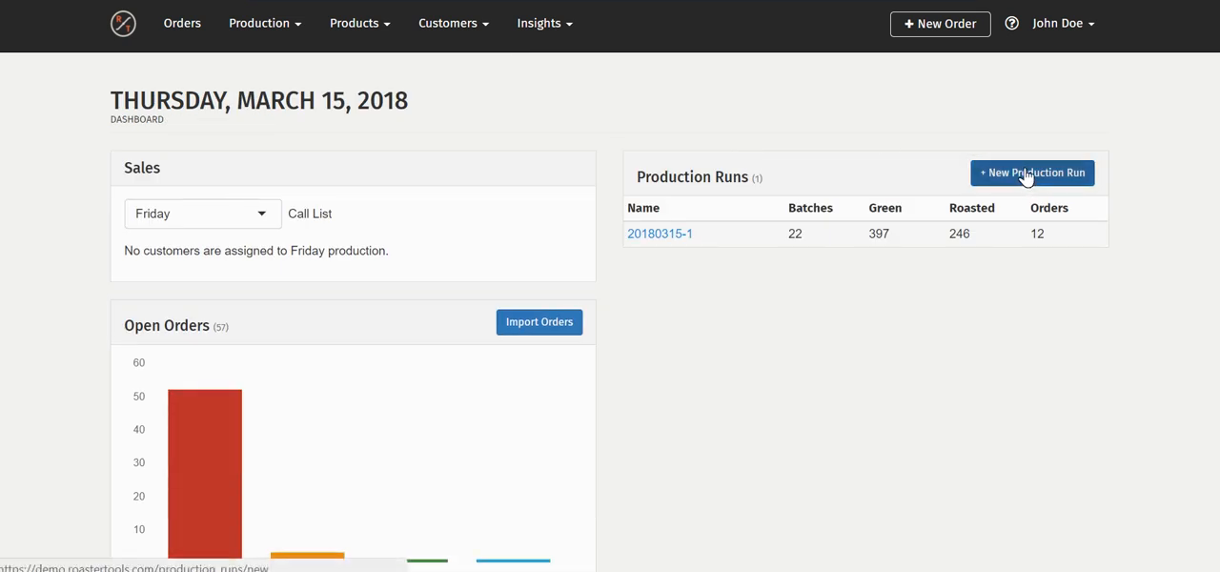
Create a new production run from all orders in the Today and Yesterday groups
left_click(1026, 174)
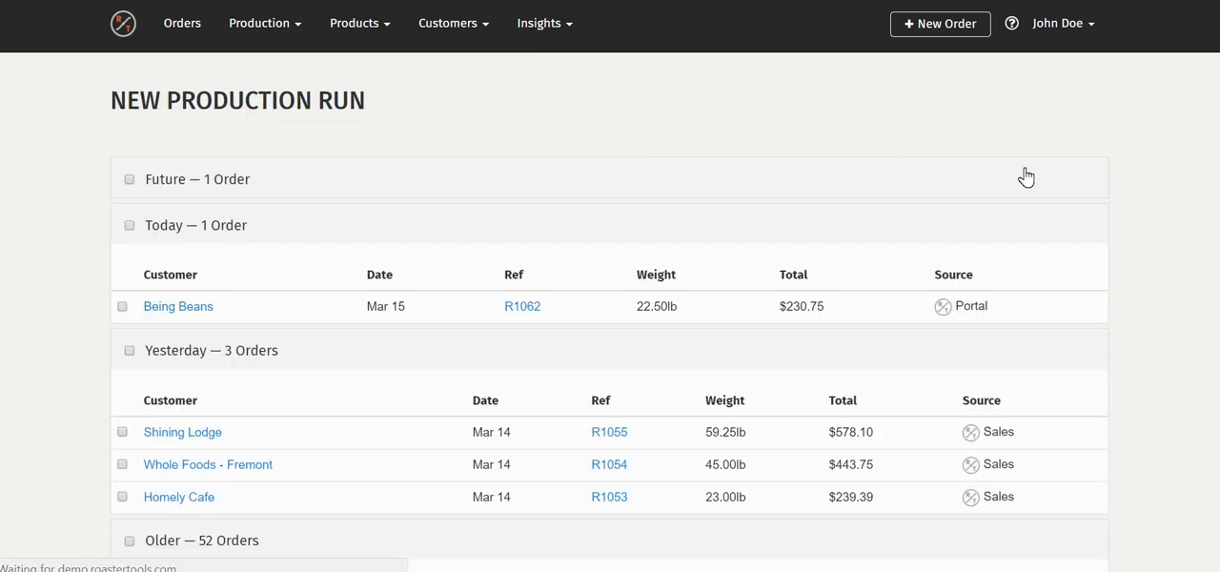
left_click(130, 226)
scroll(378, 223, "down", 1)
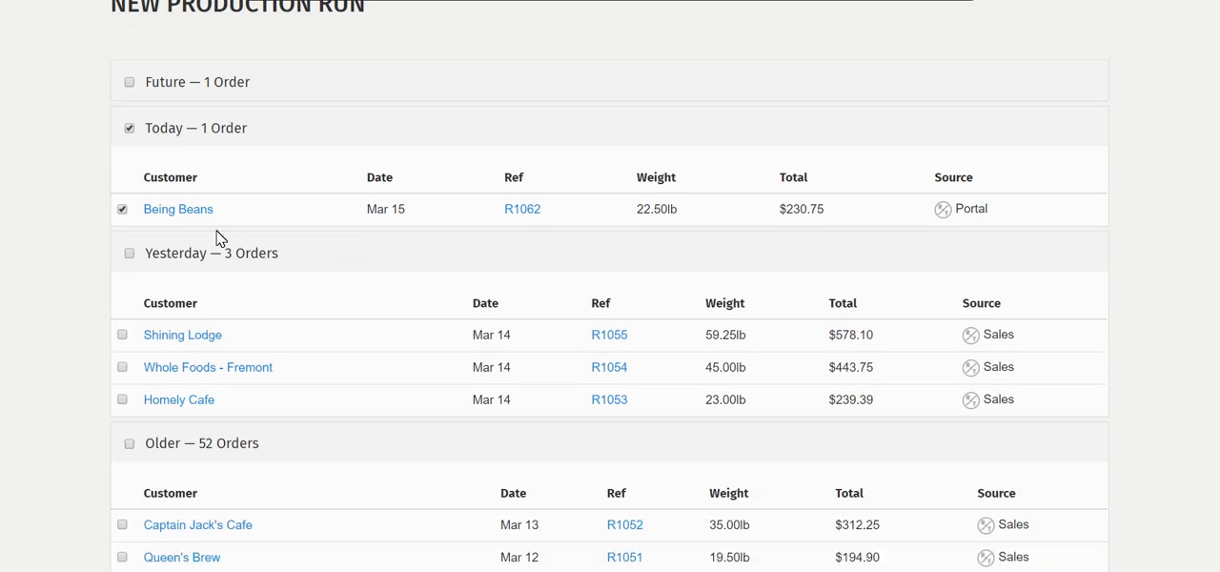
left_click(131, 253)
scroll(1115, 313, "down", 20)
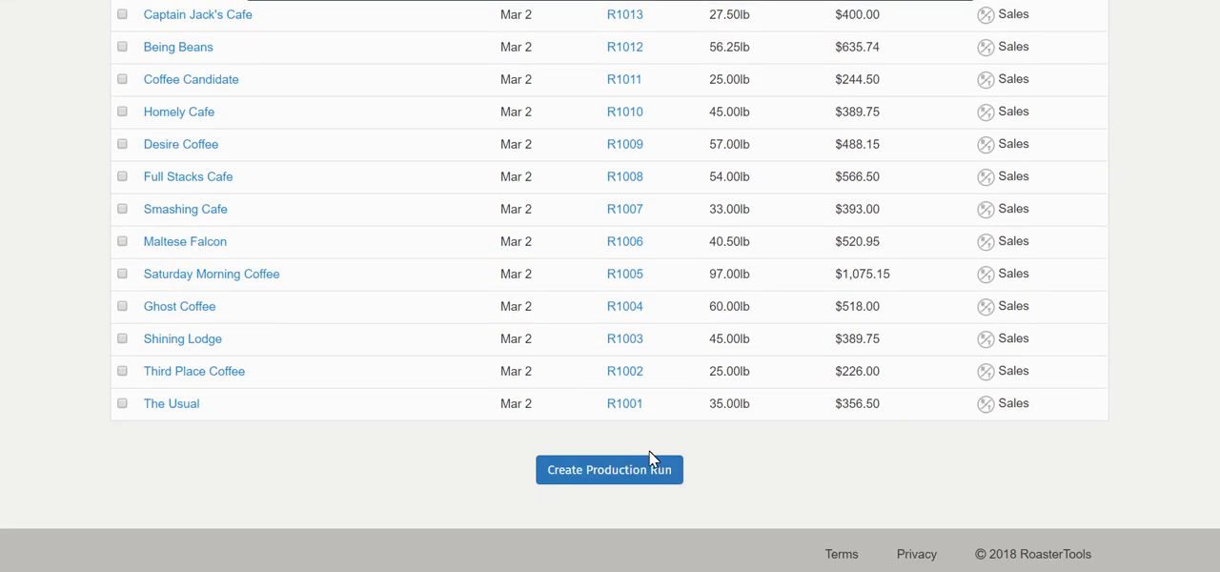
left_click(651, 484)
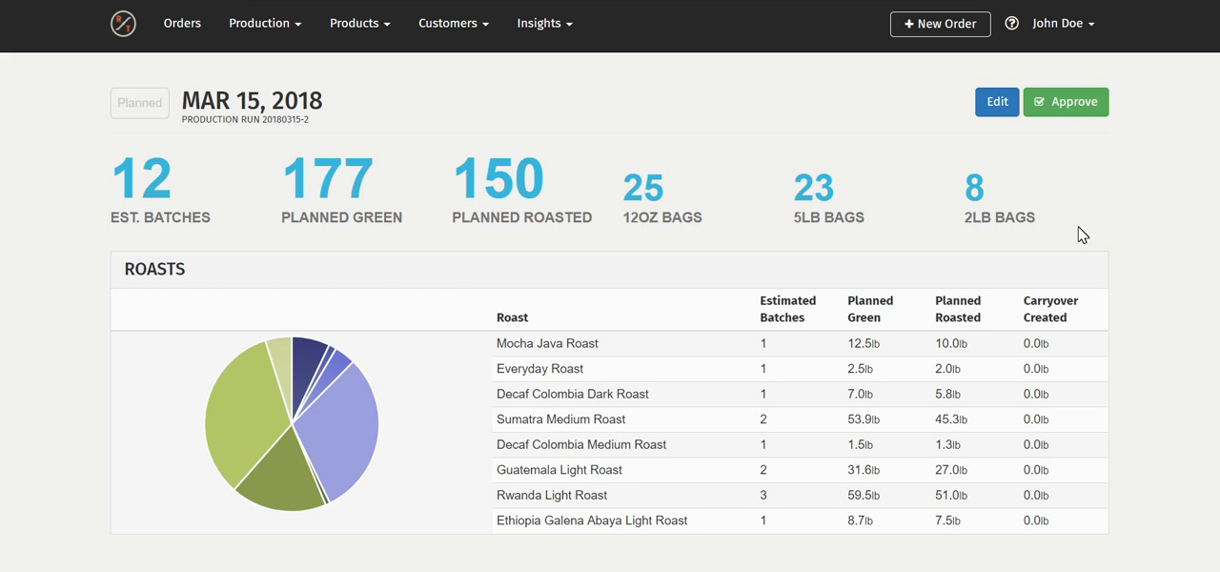
Review the production run's planned roasts and bag counts, and approve the run
scroll(1069, 228, "down", 1)
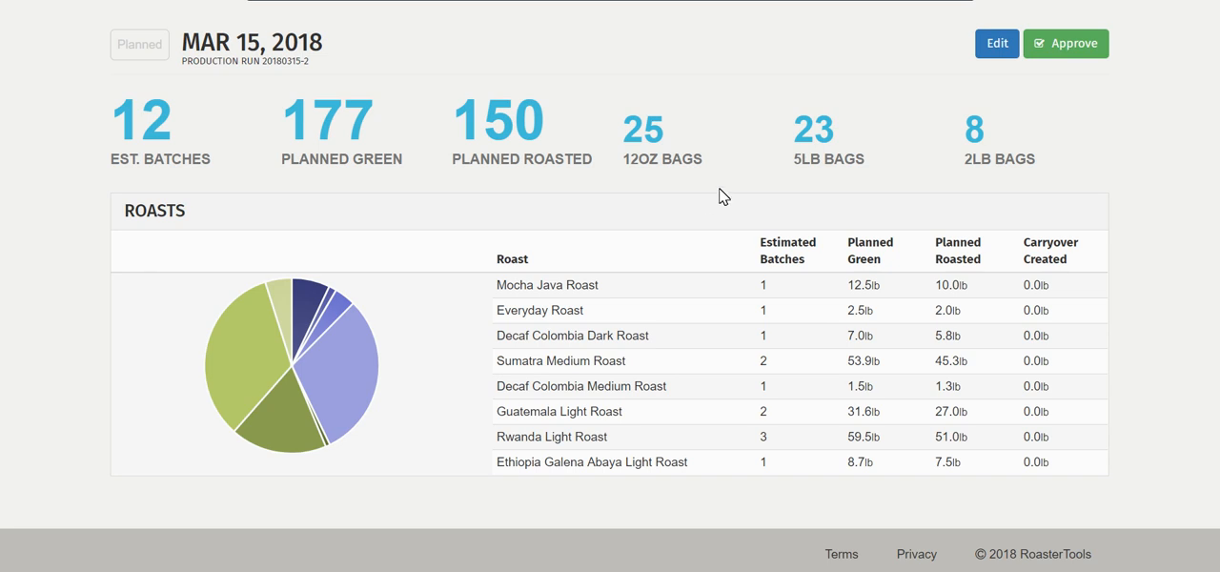
scroll(1087, 267, "up", 2)
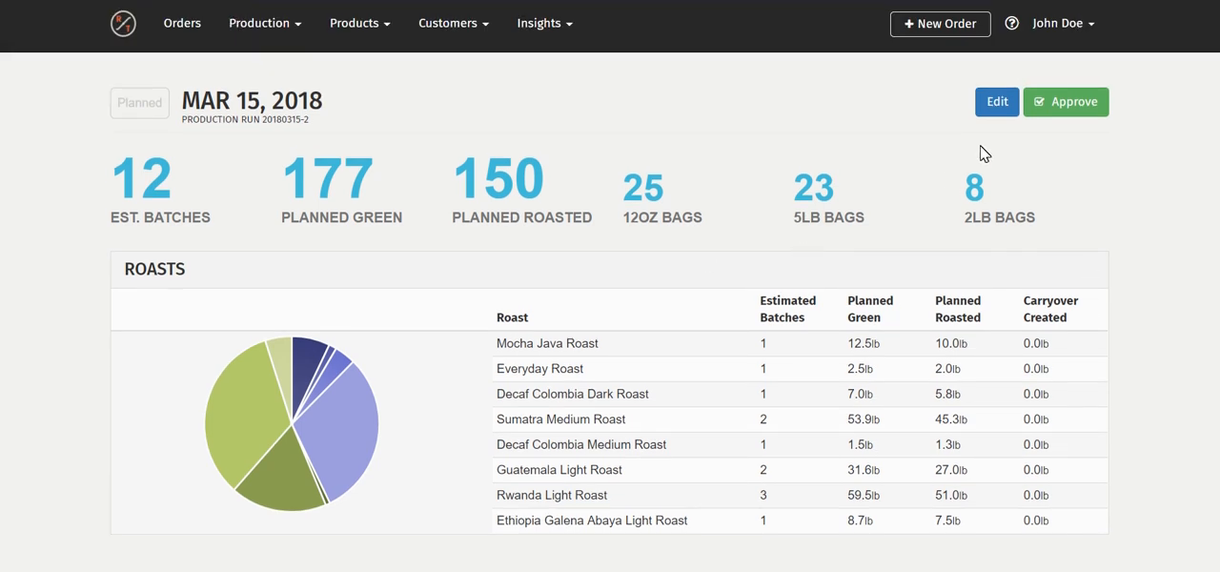
left_click(1075, 112)
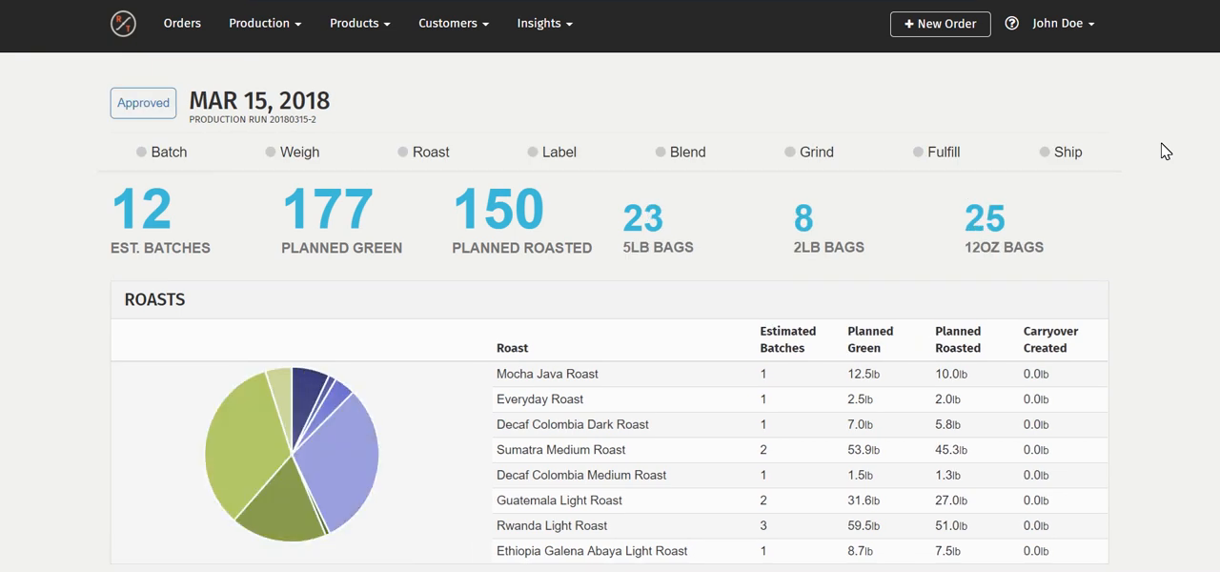
Open the approved run's Batch stage and apply Auto Batch to all of its roasts
scroll(1157, 208, "down", 2)
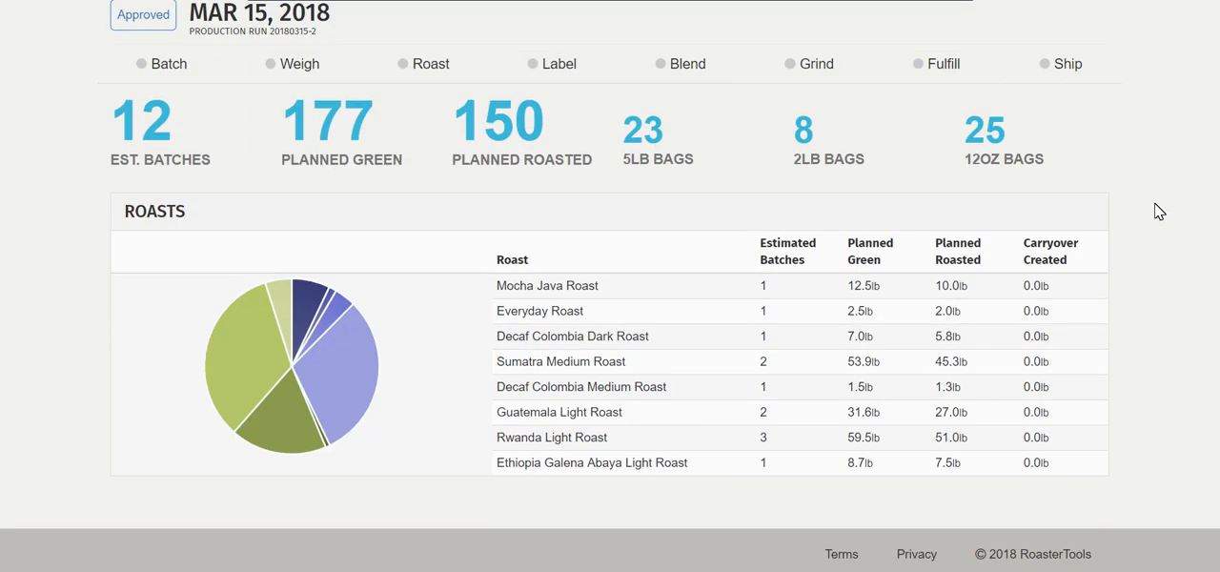
left_click(143, 62)
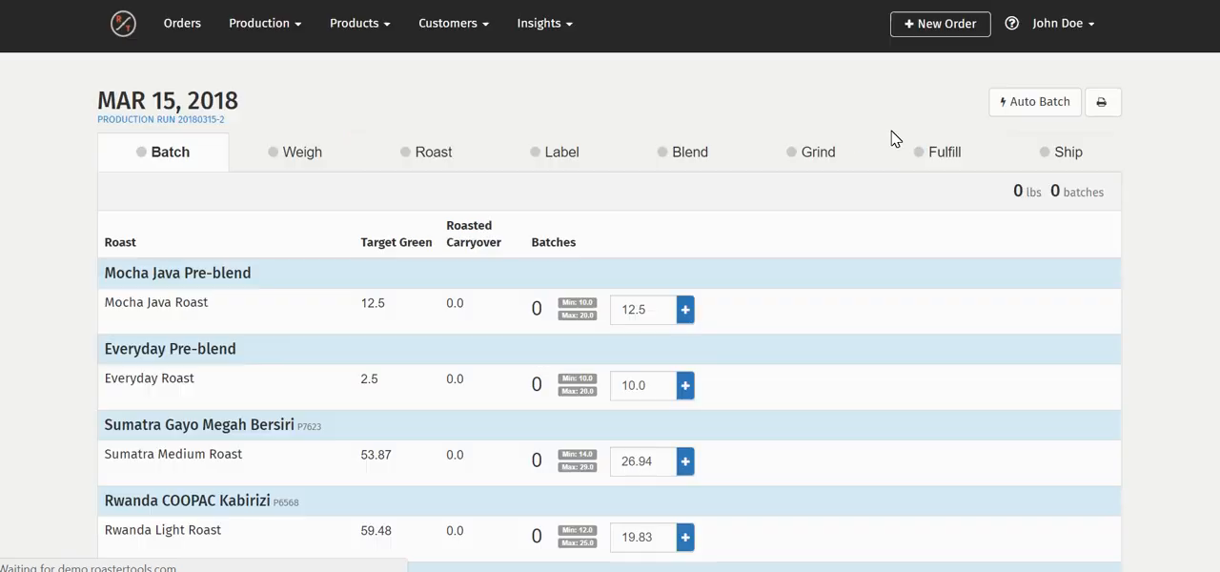
left_click(1033, 103)
left_click(685, 75)
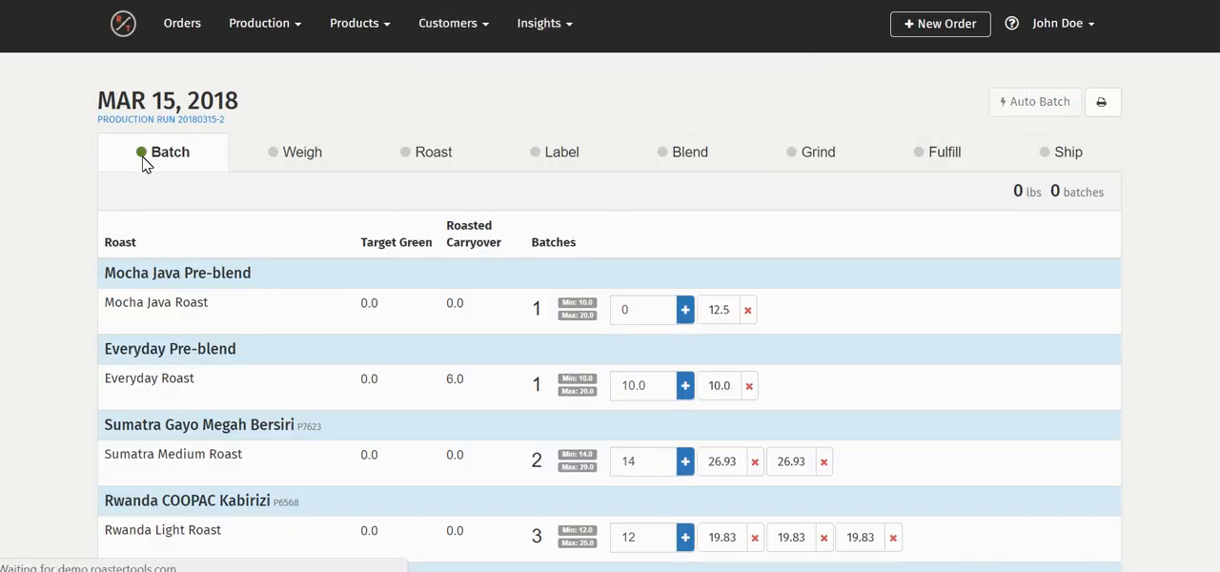
In the Weigh stage, mark the Ethiopia Galena Abaya Light, Decaf Colombia Medium, Decaf Colombia Dark and Mocha Java Roast batches as weighed
left_click(312, 164)
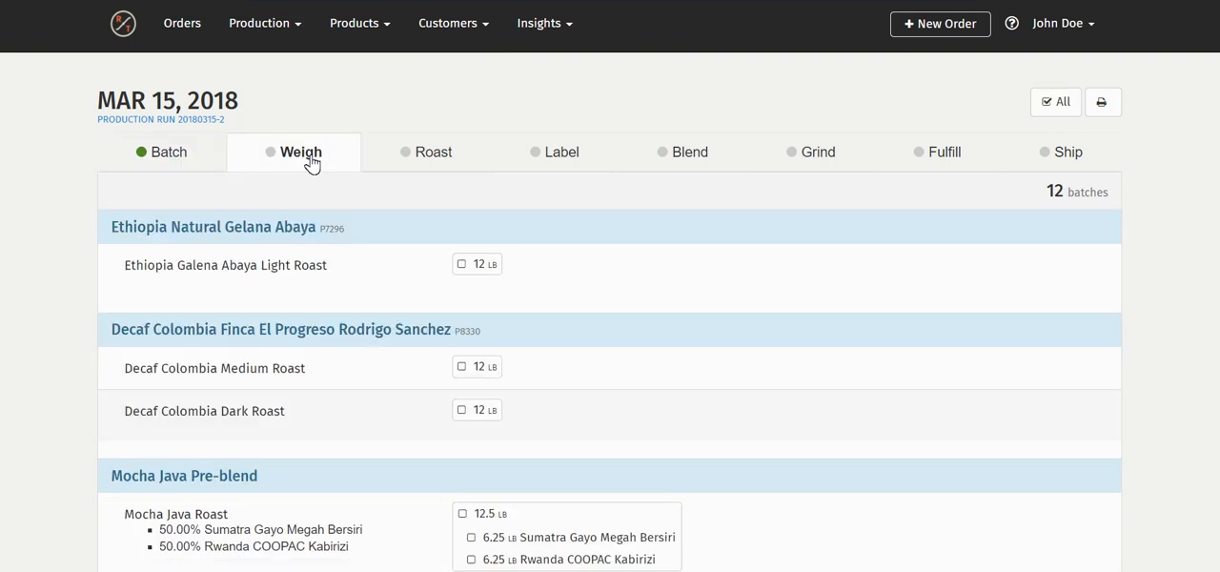
left_click(463, 264)
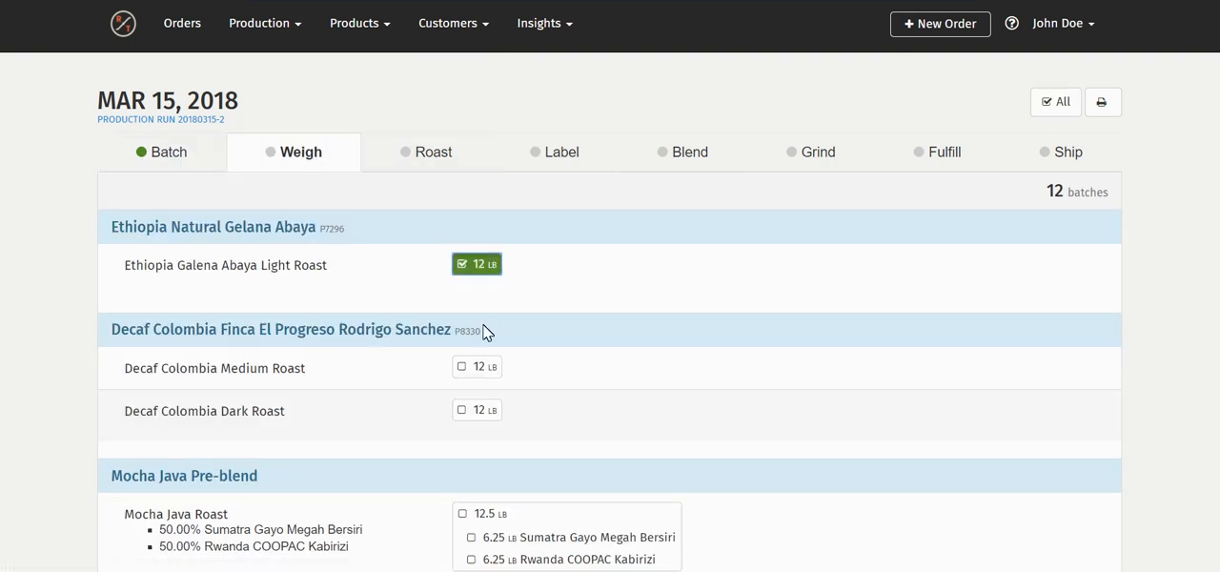
left_click(475, 368)
left_click(473, 413)
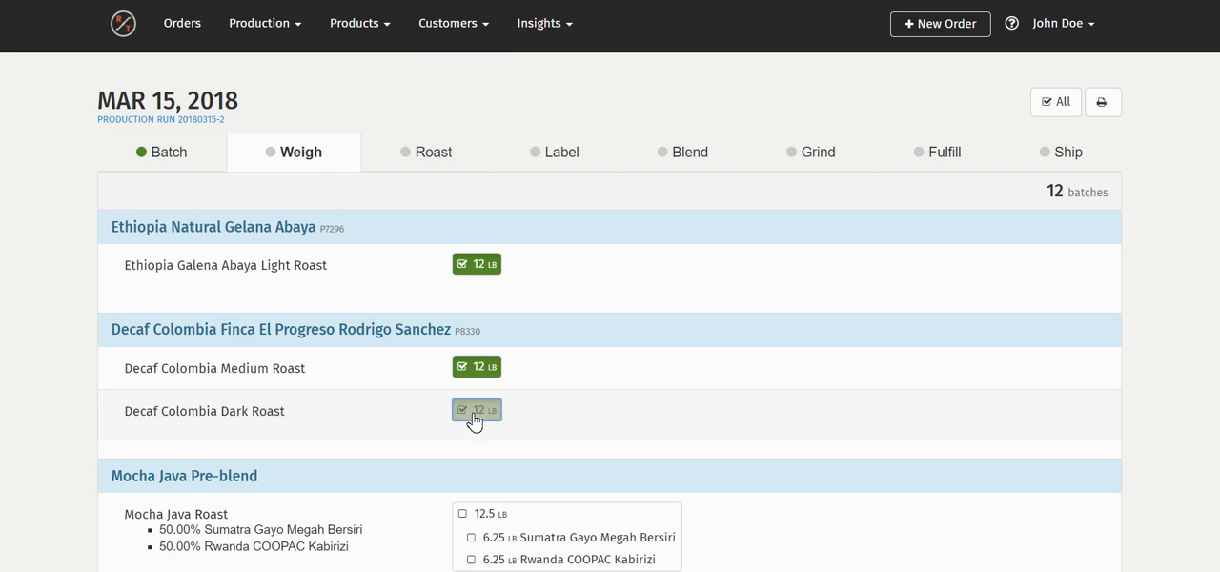
scroll(867, 422, "down", 2)
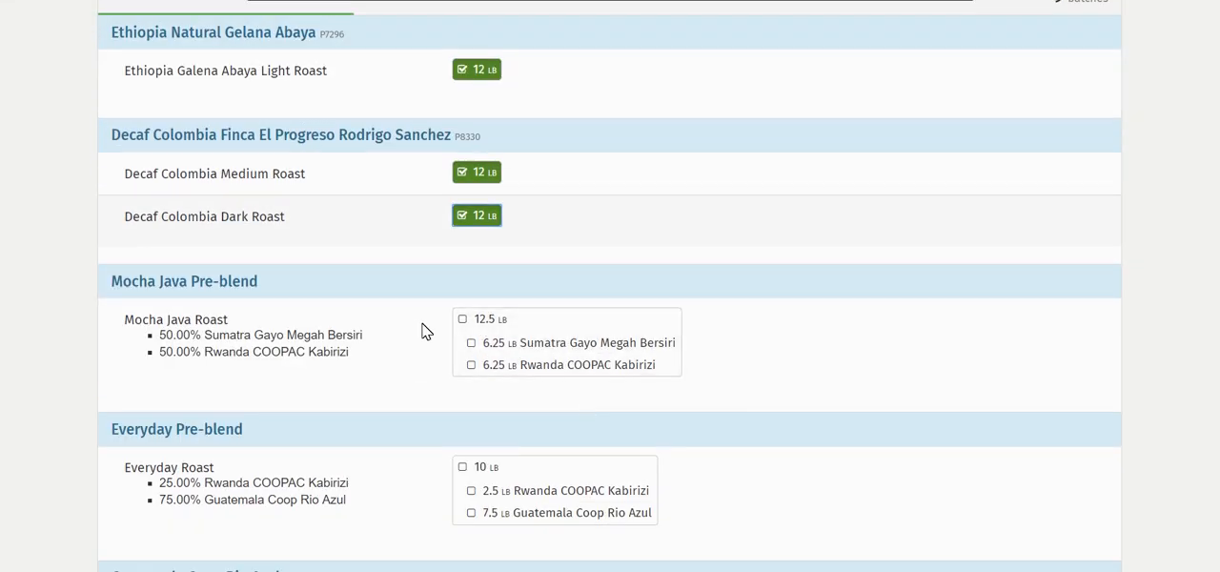
left_click(469, 329)
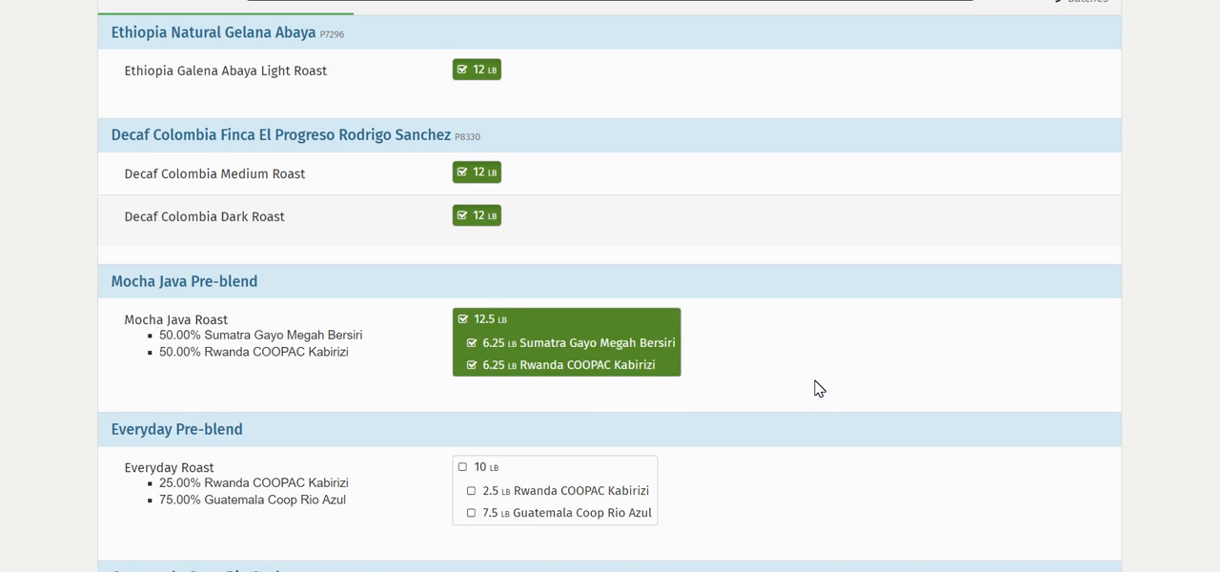
Check the weighing progress and mark the 10 lb Everyday Roast batch with both its components as weighed
scroll(815, 388, "up", 2)
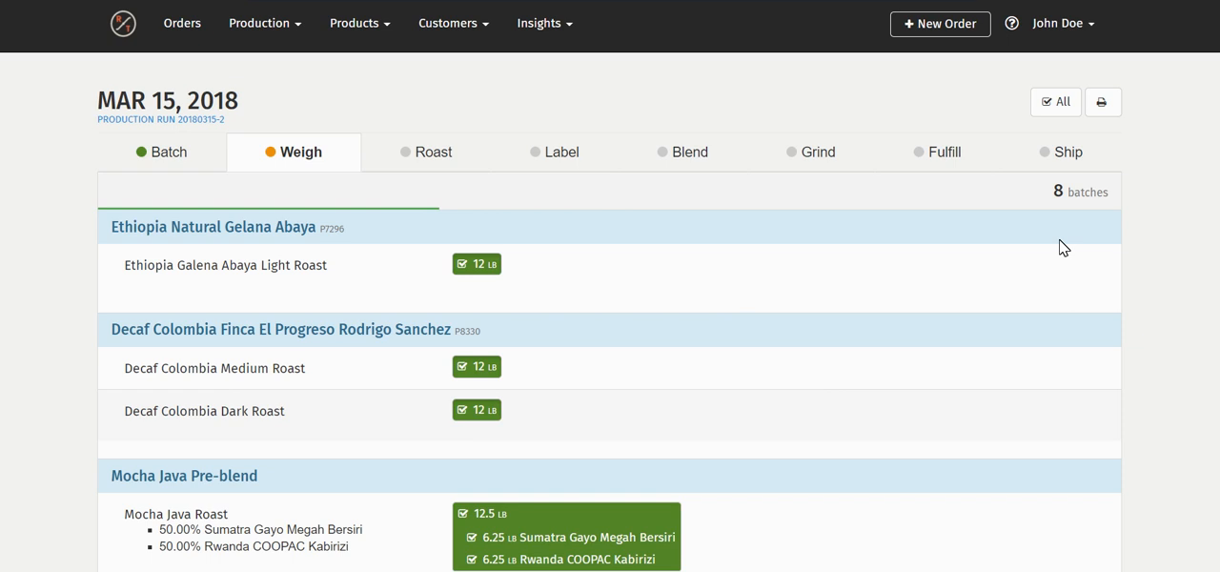
scroll(801, 390, "down", 3)
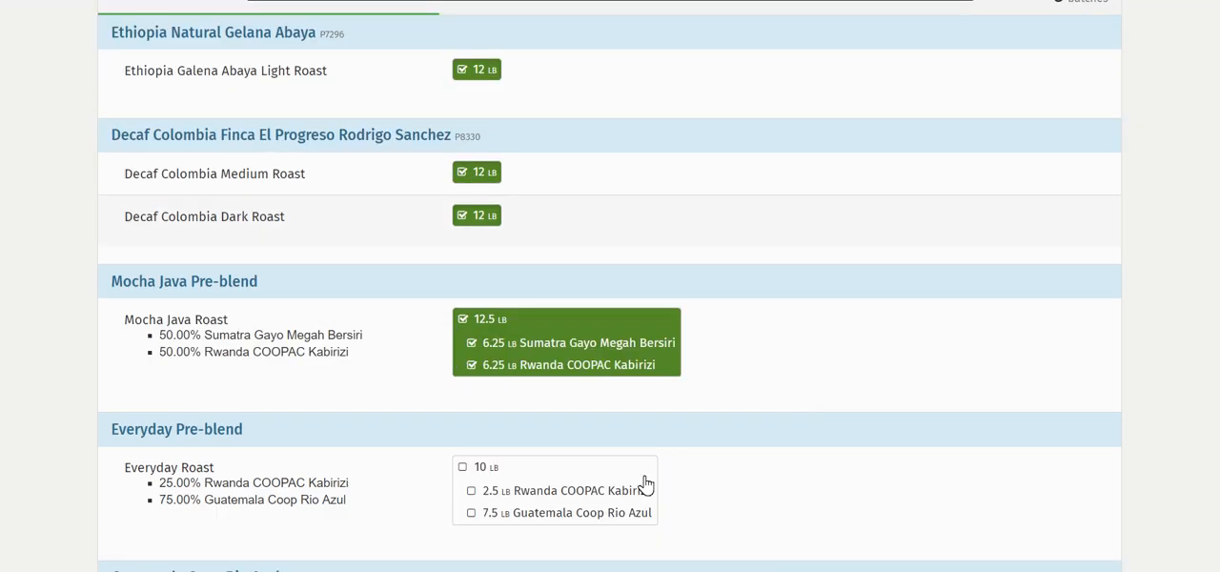
scroll(843, 243, "up", 1)
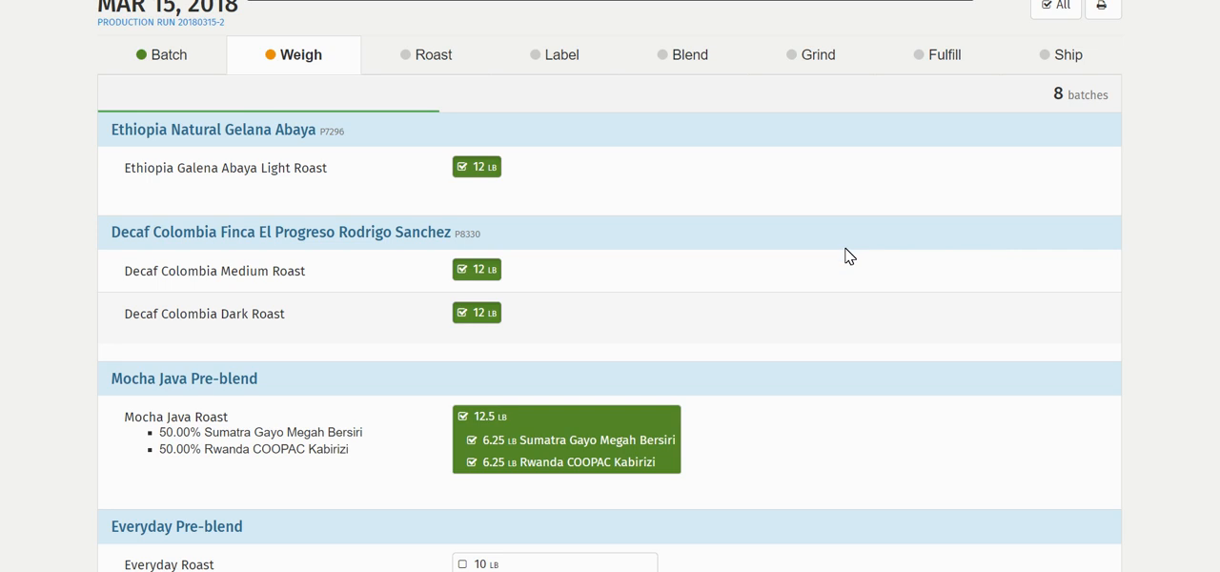
scroll(848, 255, "down", 1)
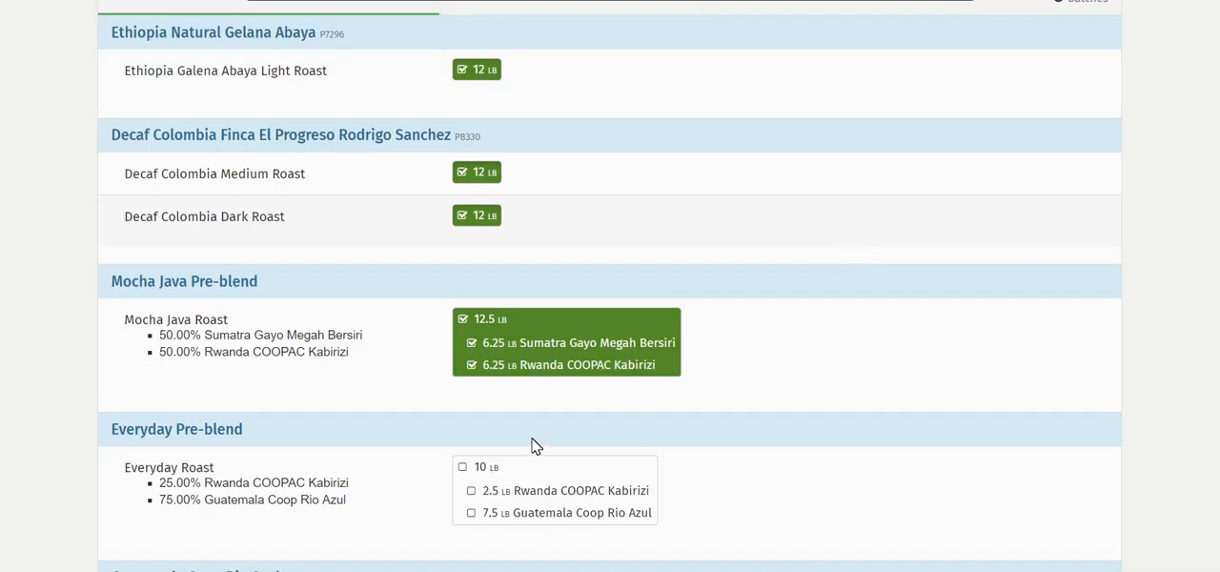
left_click(479, 477)
Mark all remaining batches as weighed, and mark all batches in the Roast stage as roasted
scroll(839, 410, "up", 2)
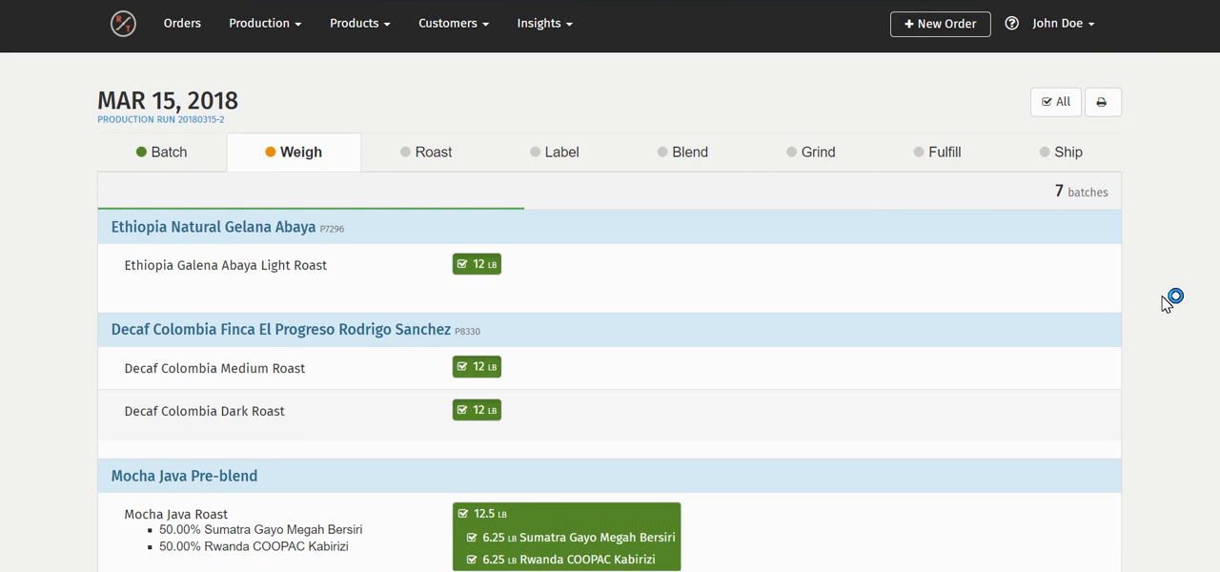
left_click(1060, 111)
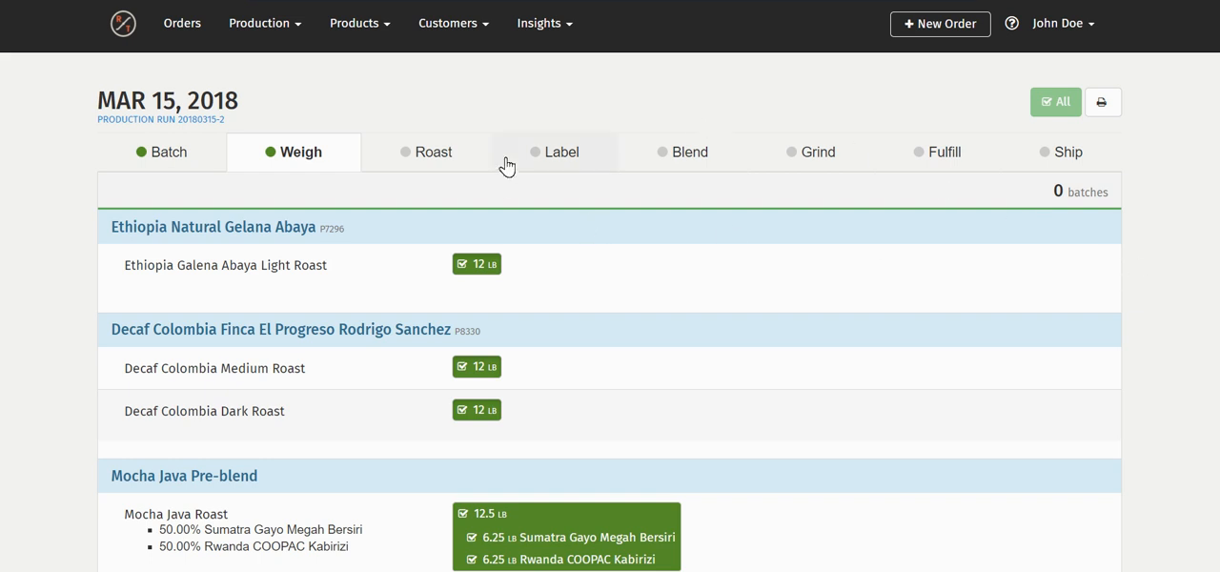
left_click(434, 163)
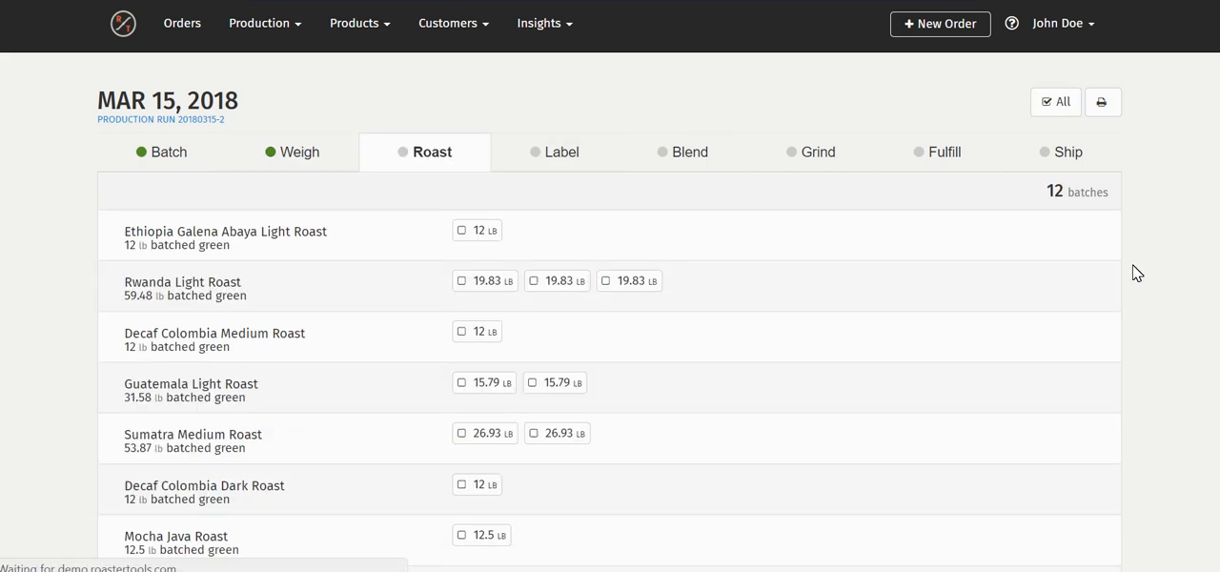
left_click(1051, 99)
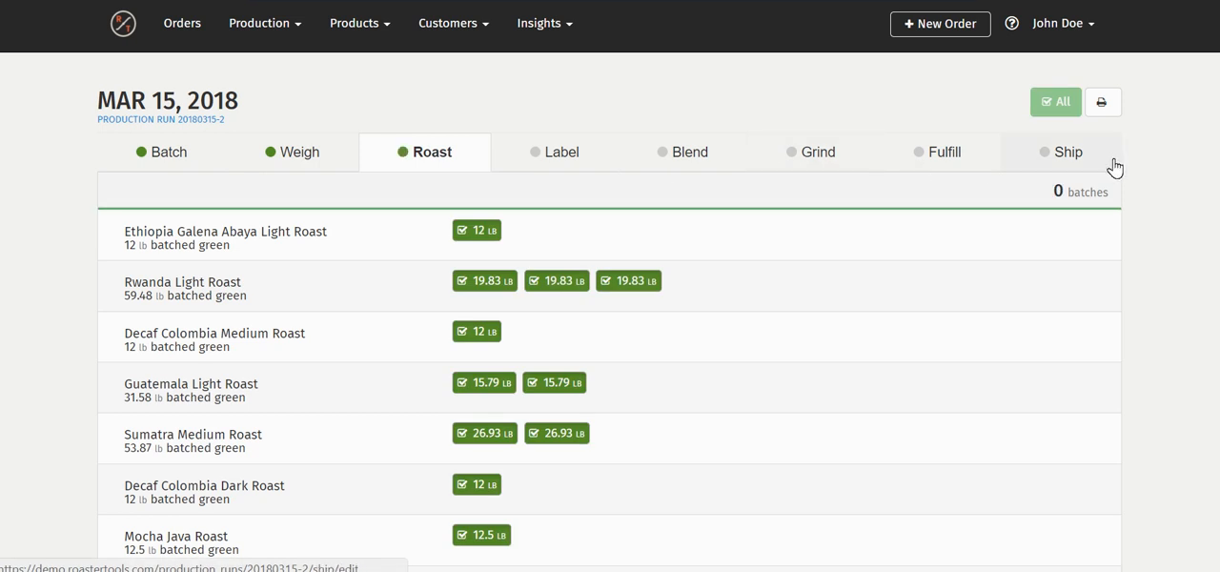
Look over the production run's Label, Blend and Grind stages without marking any items
left_click(575, 160)
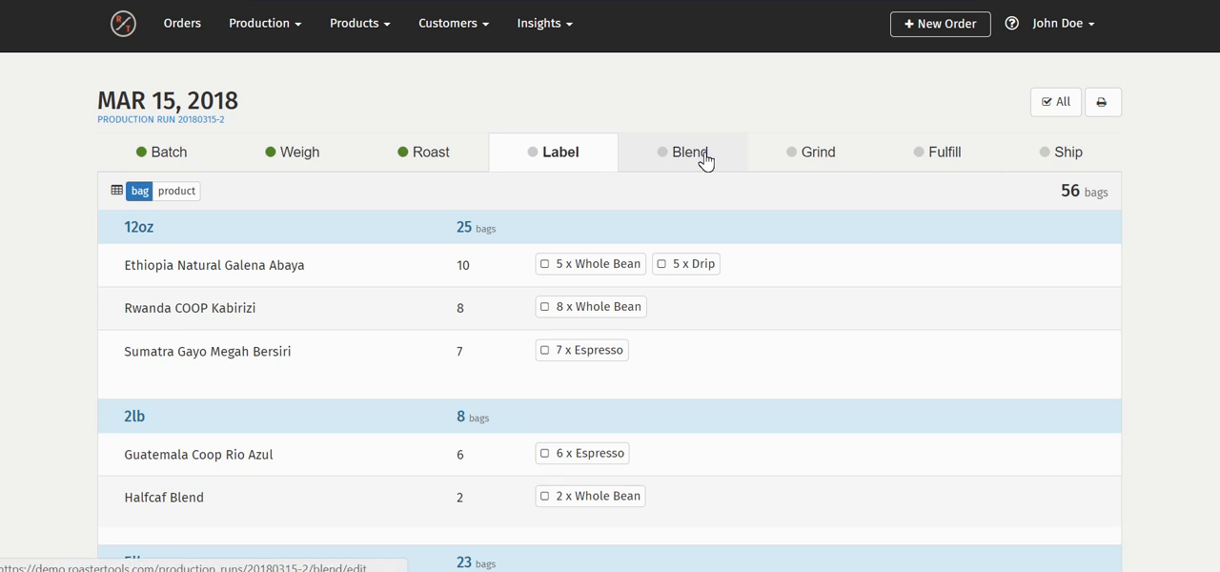
left_click(705, 162)
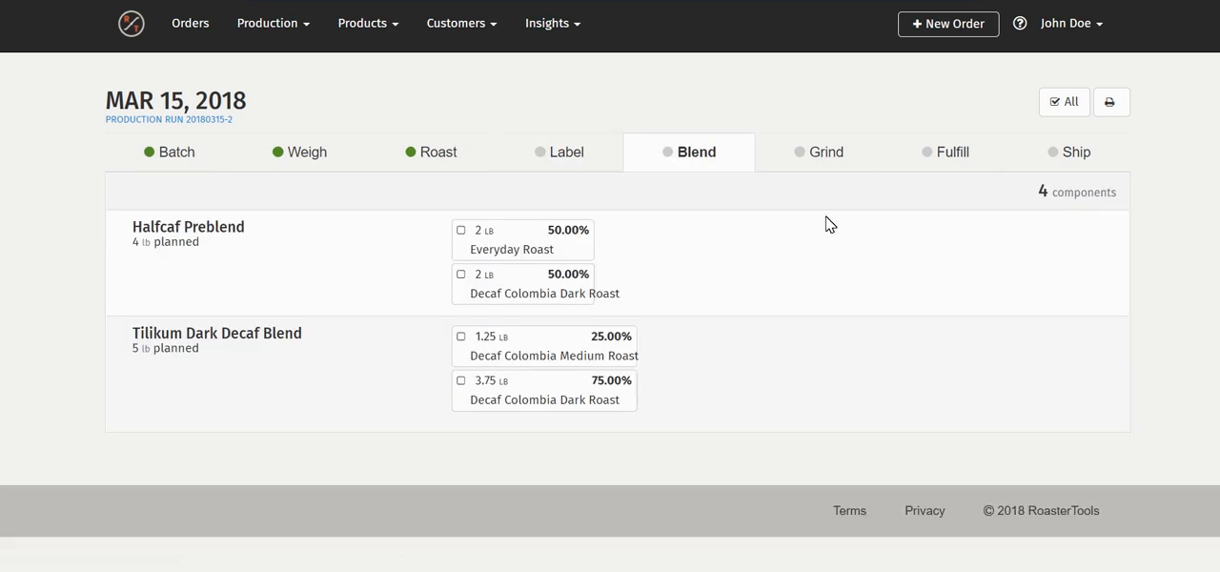
left_click(831, 164)
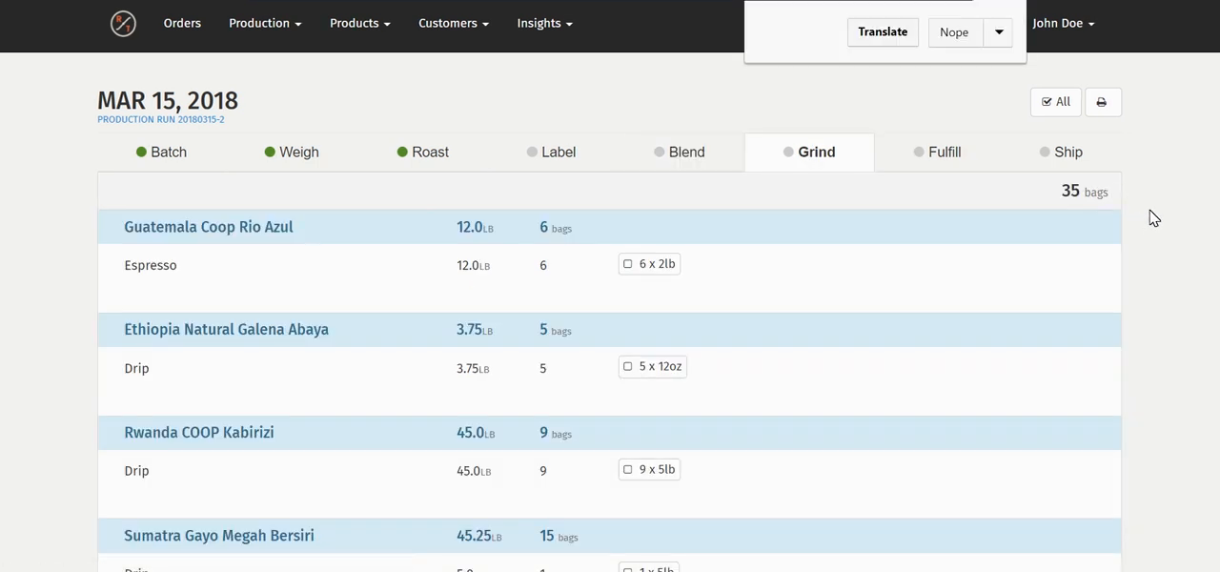
View the Fulfill stage grouped by order, and look over the orders in the Ship stage
left_click(919, 162)
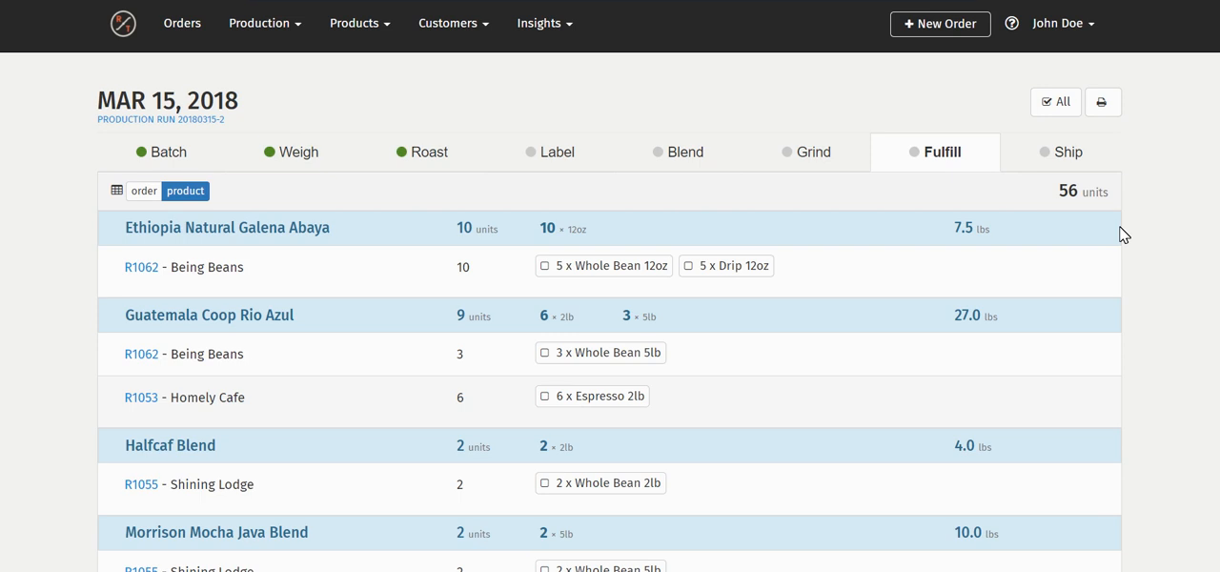
left_click(162, 195)
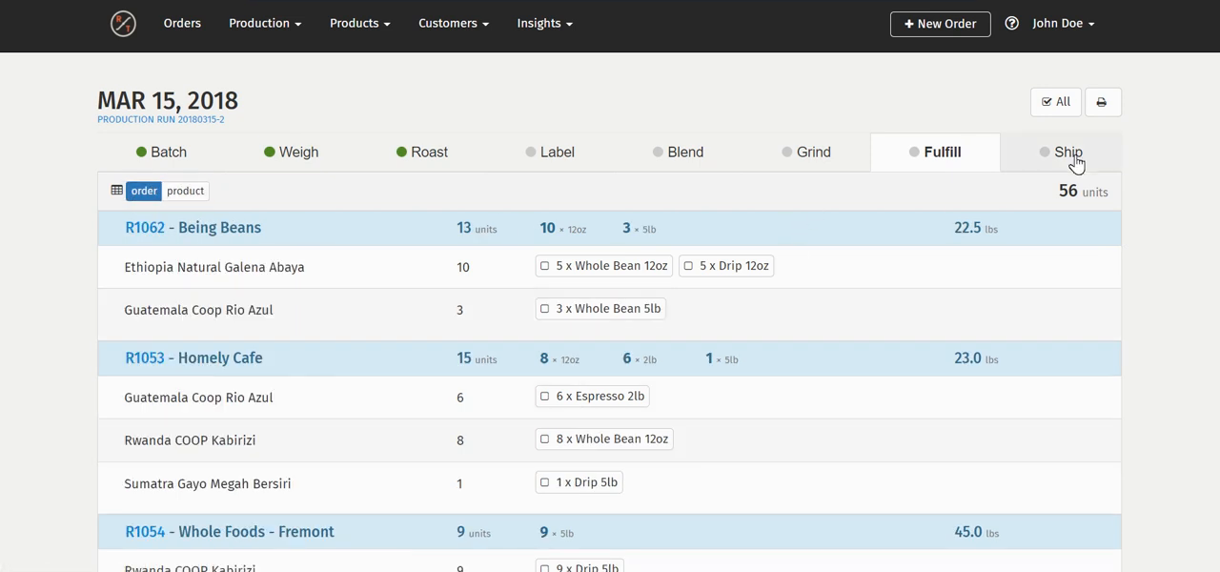
left_click(1075, 164)
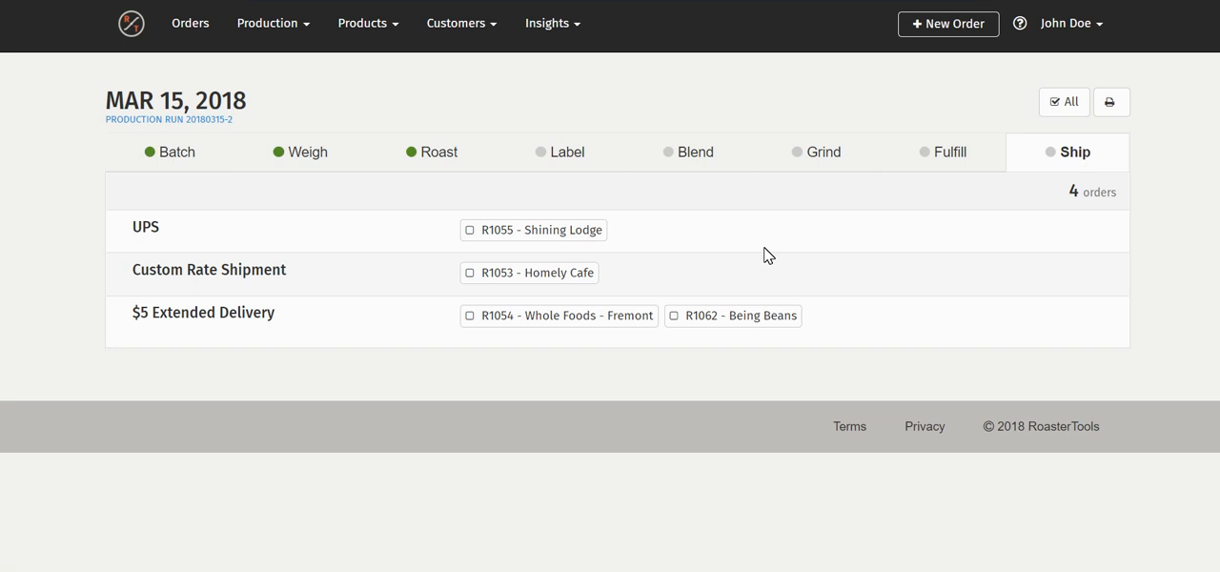